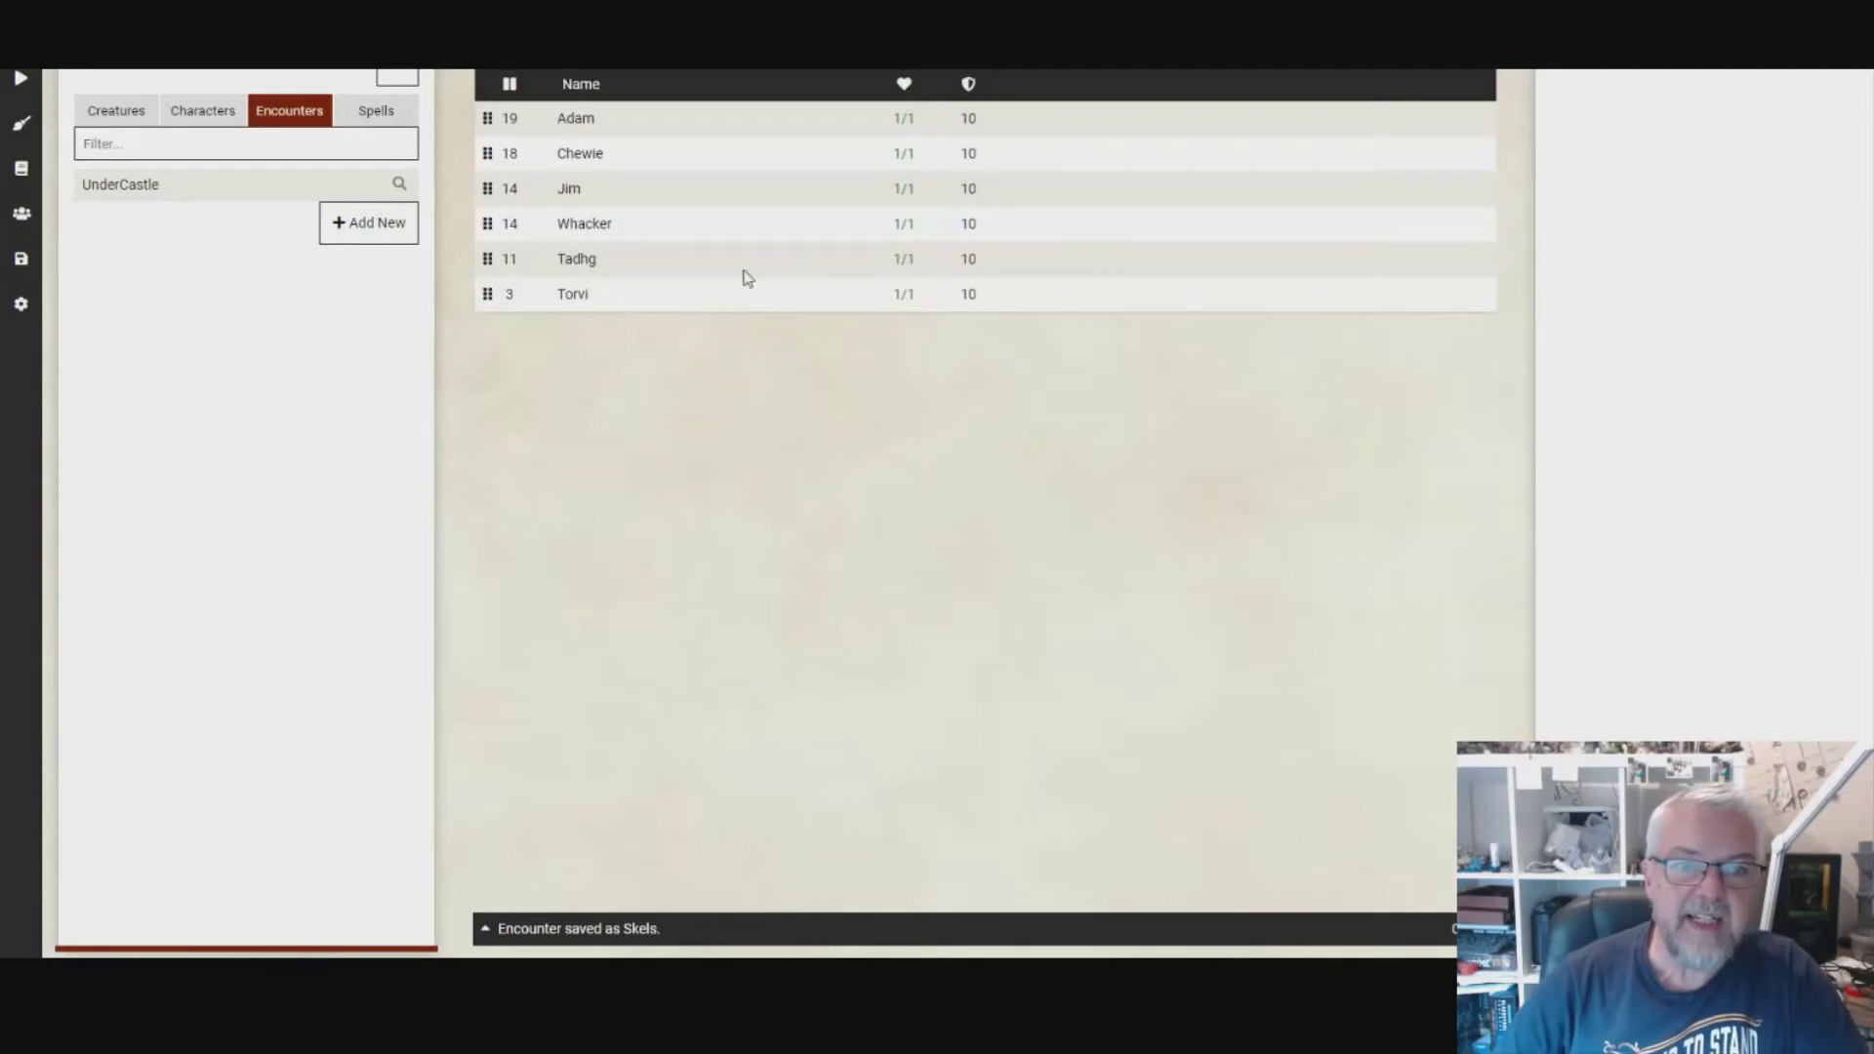
pyautogui.click(195, 112)
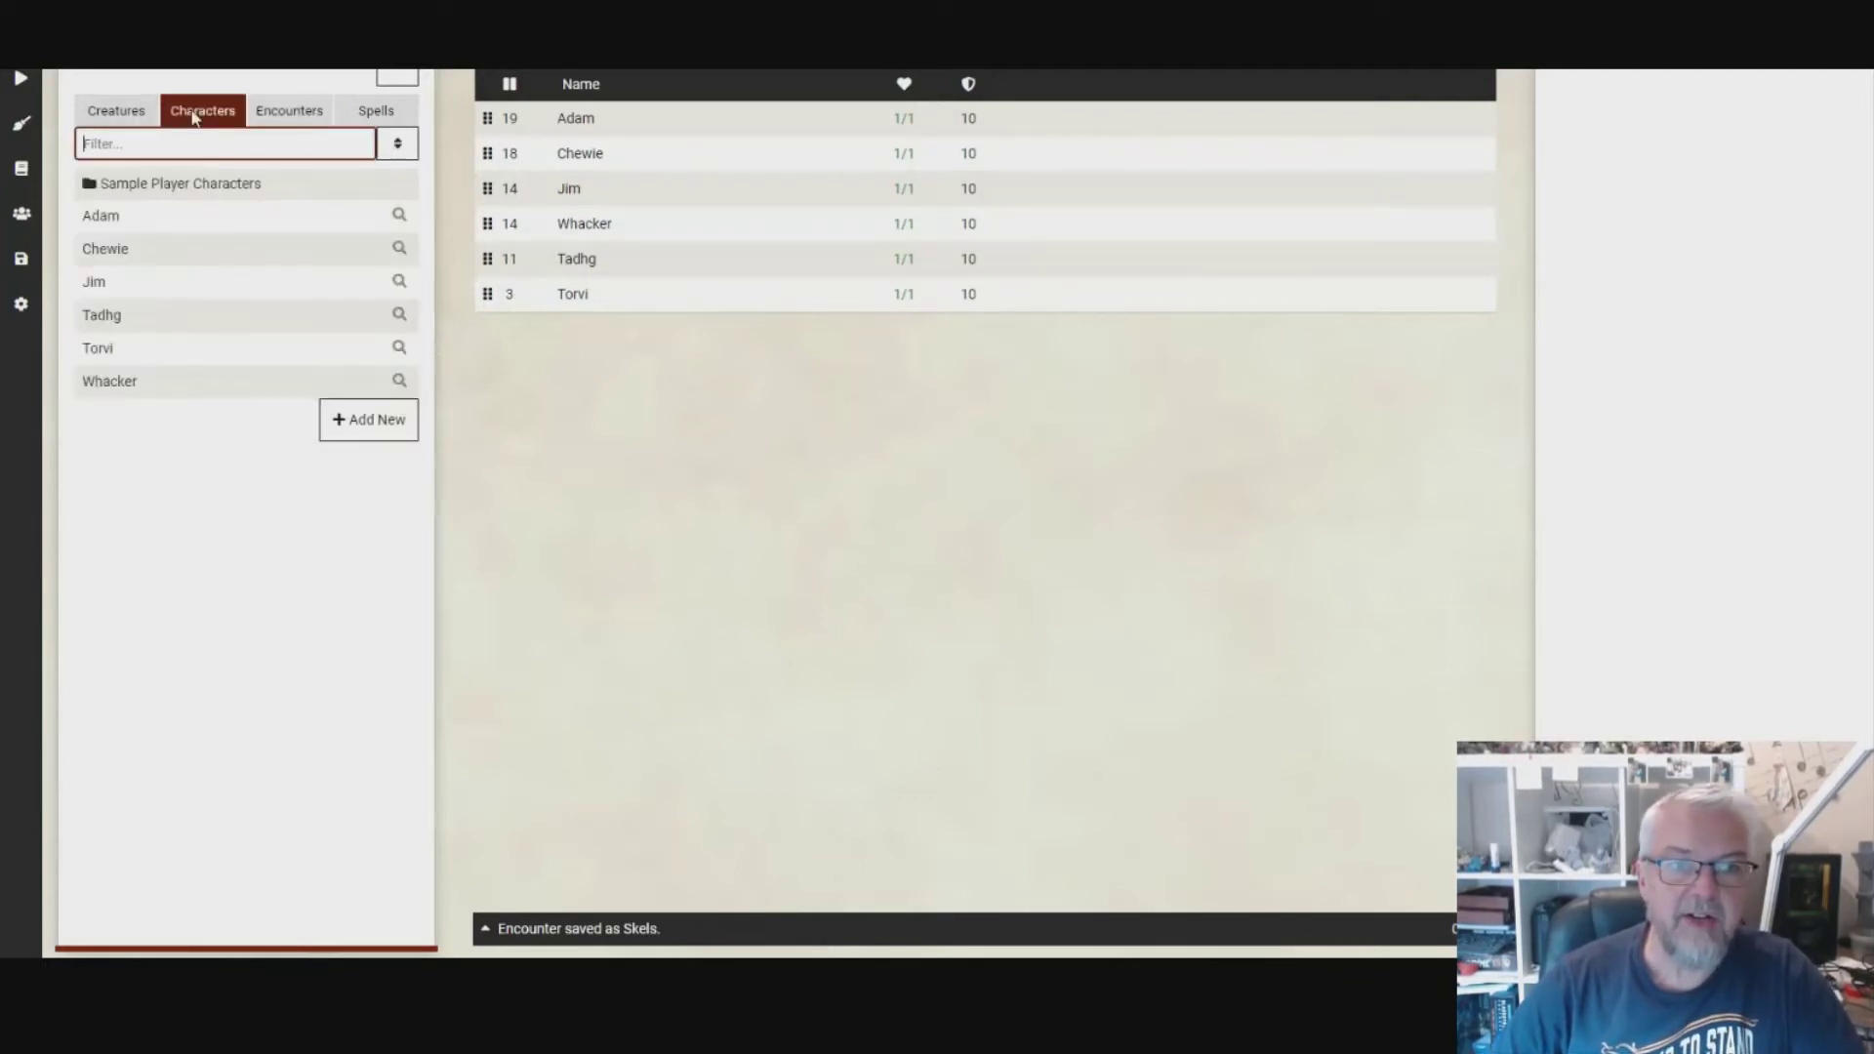
pyautogui.click(120, 113)
pyautogui.click(287, 110)
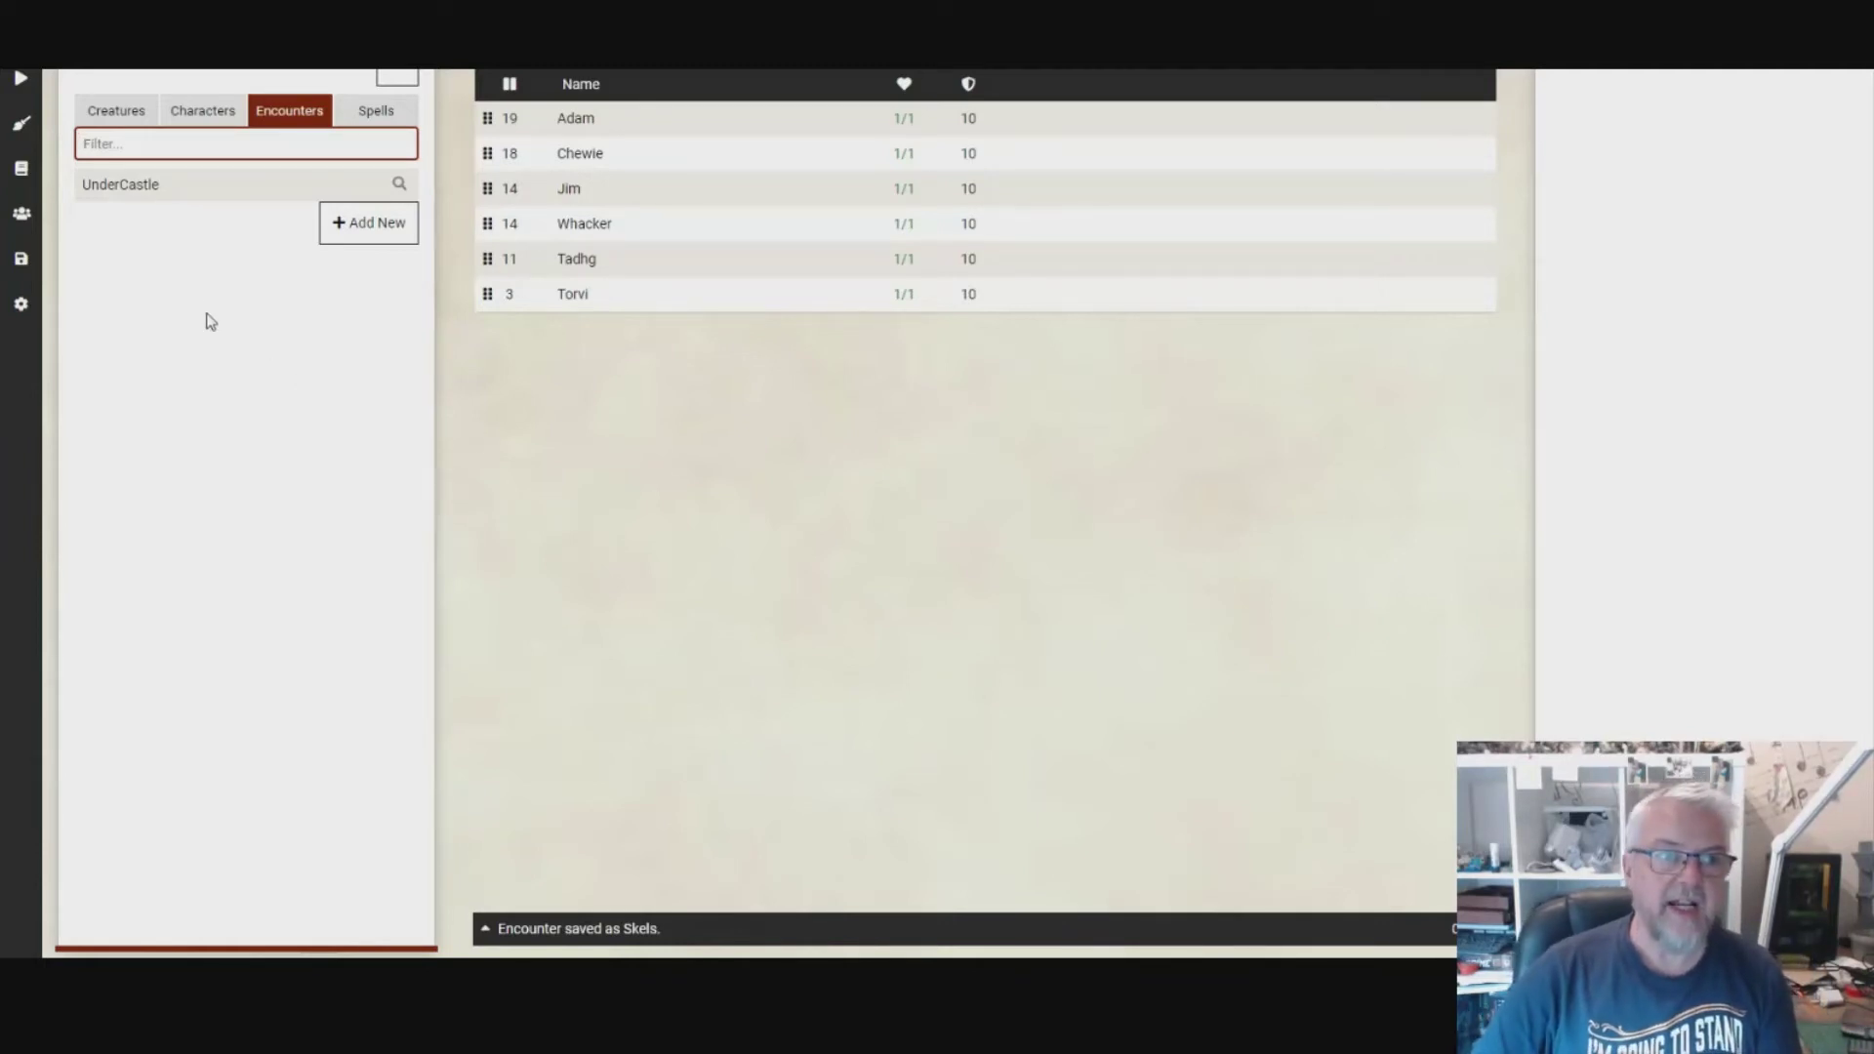
# Filter the creature library by "ske" and add two Skeletons and one Warhorse Skeleton to the combat.
pyautogui.click(122, 112)
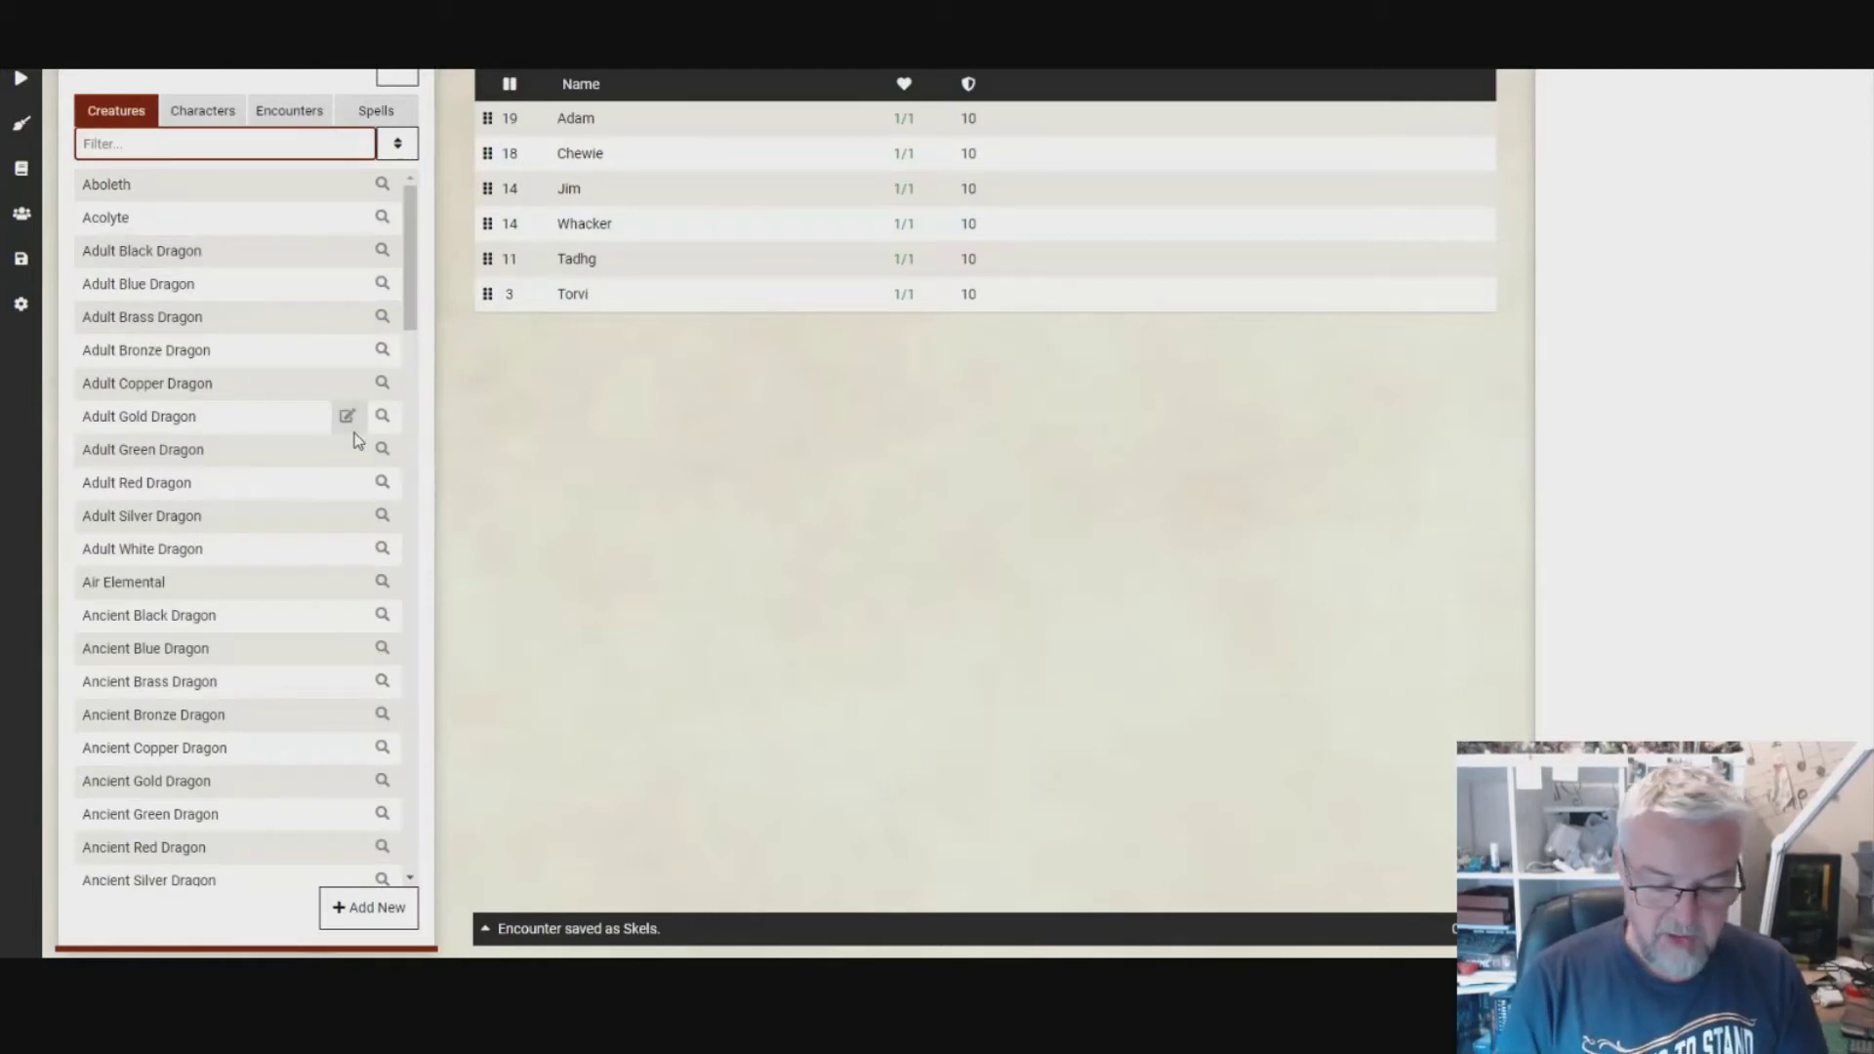
pyautogui.write('sket')
pyautogui.press('BackSpace')
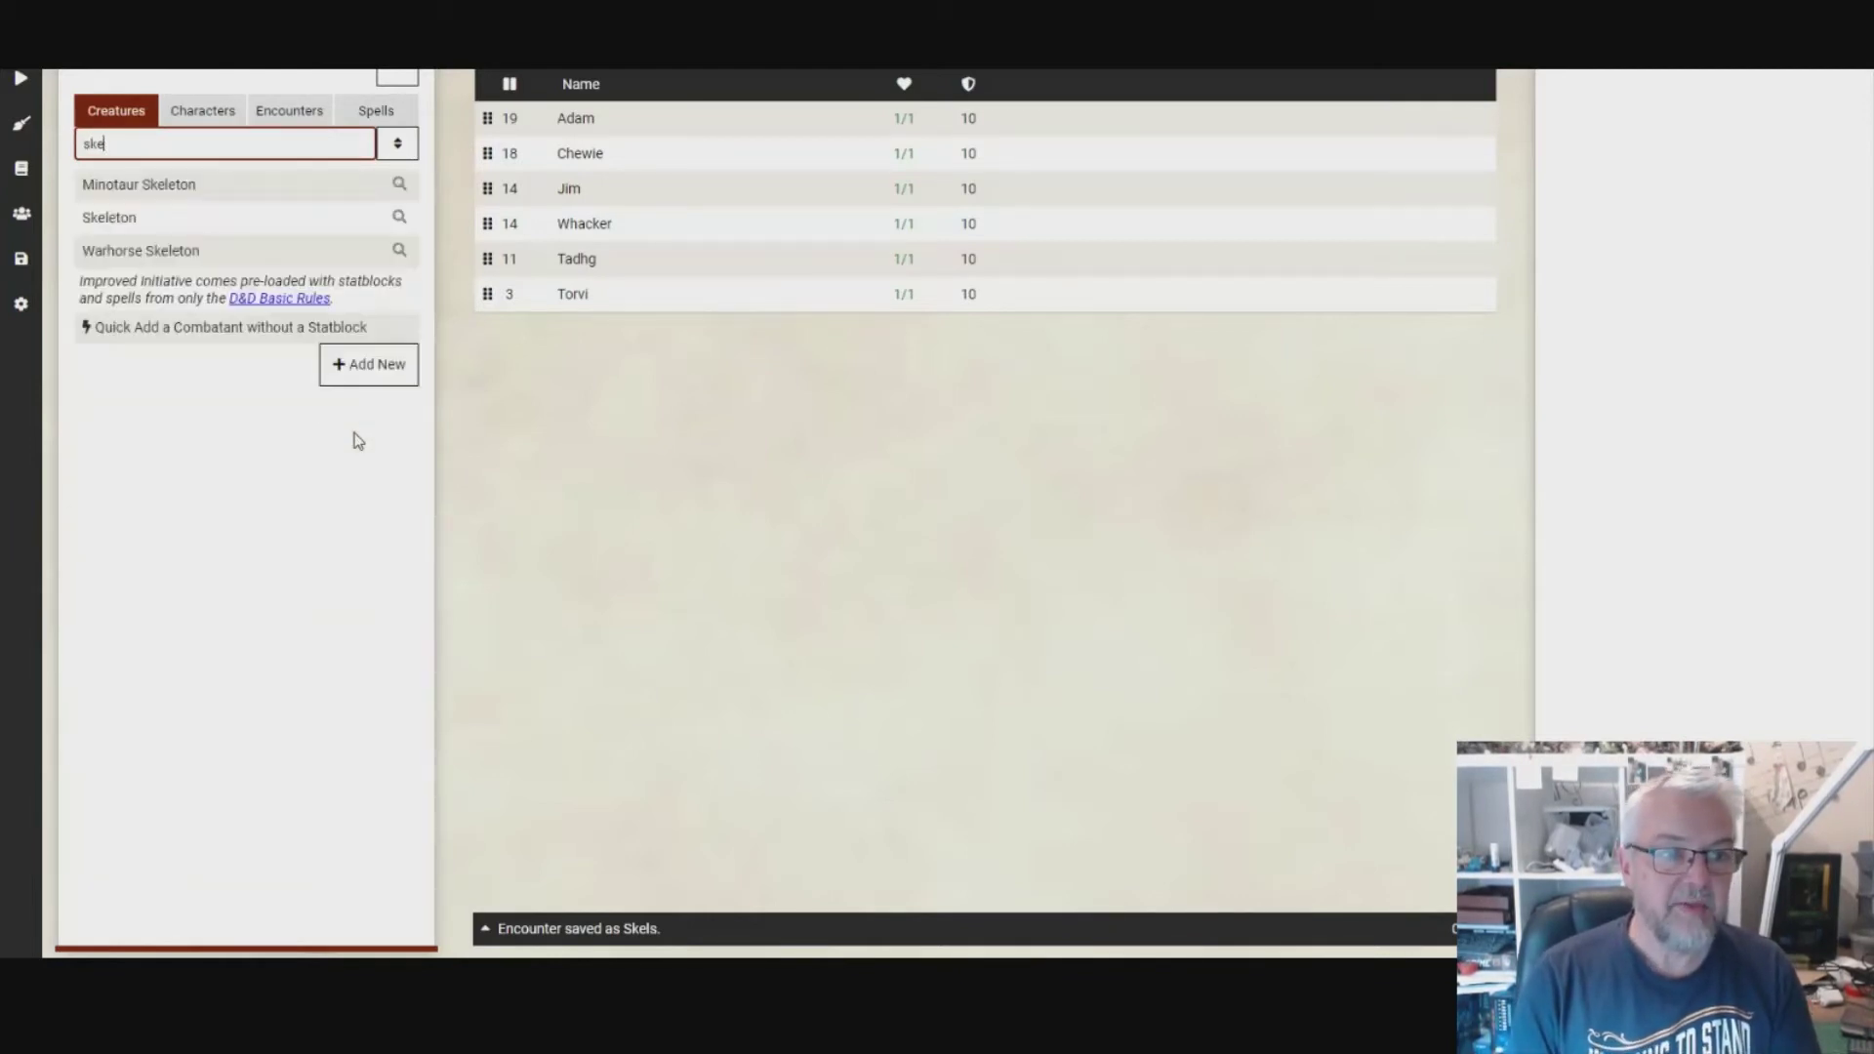
pyautogui.click(151, 227)
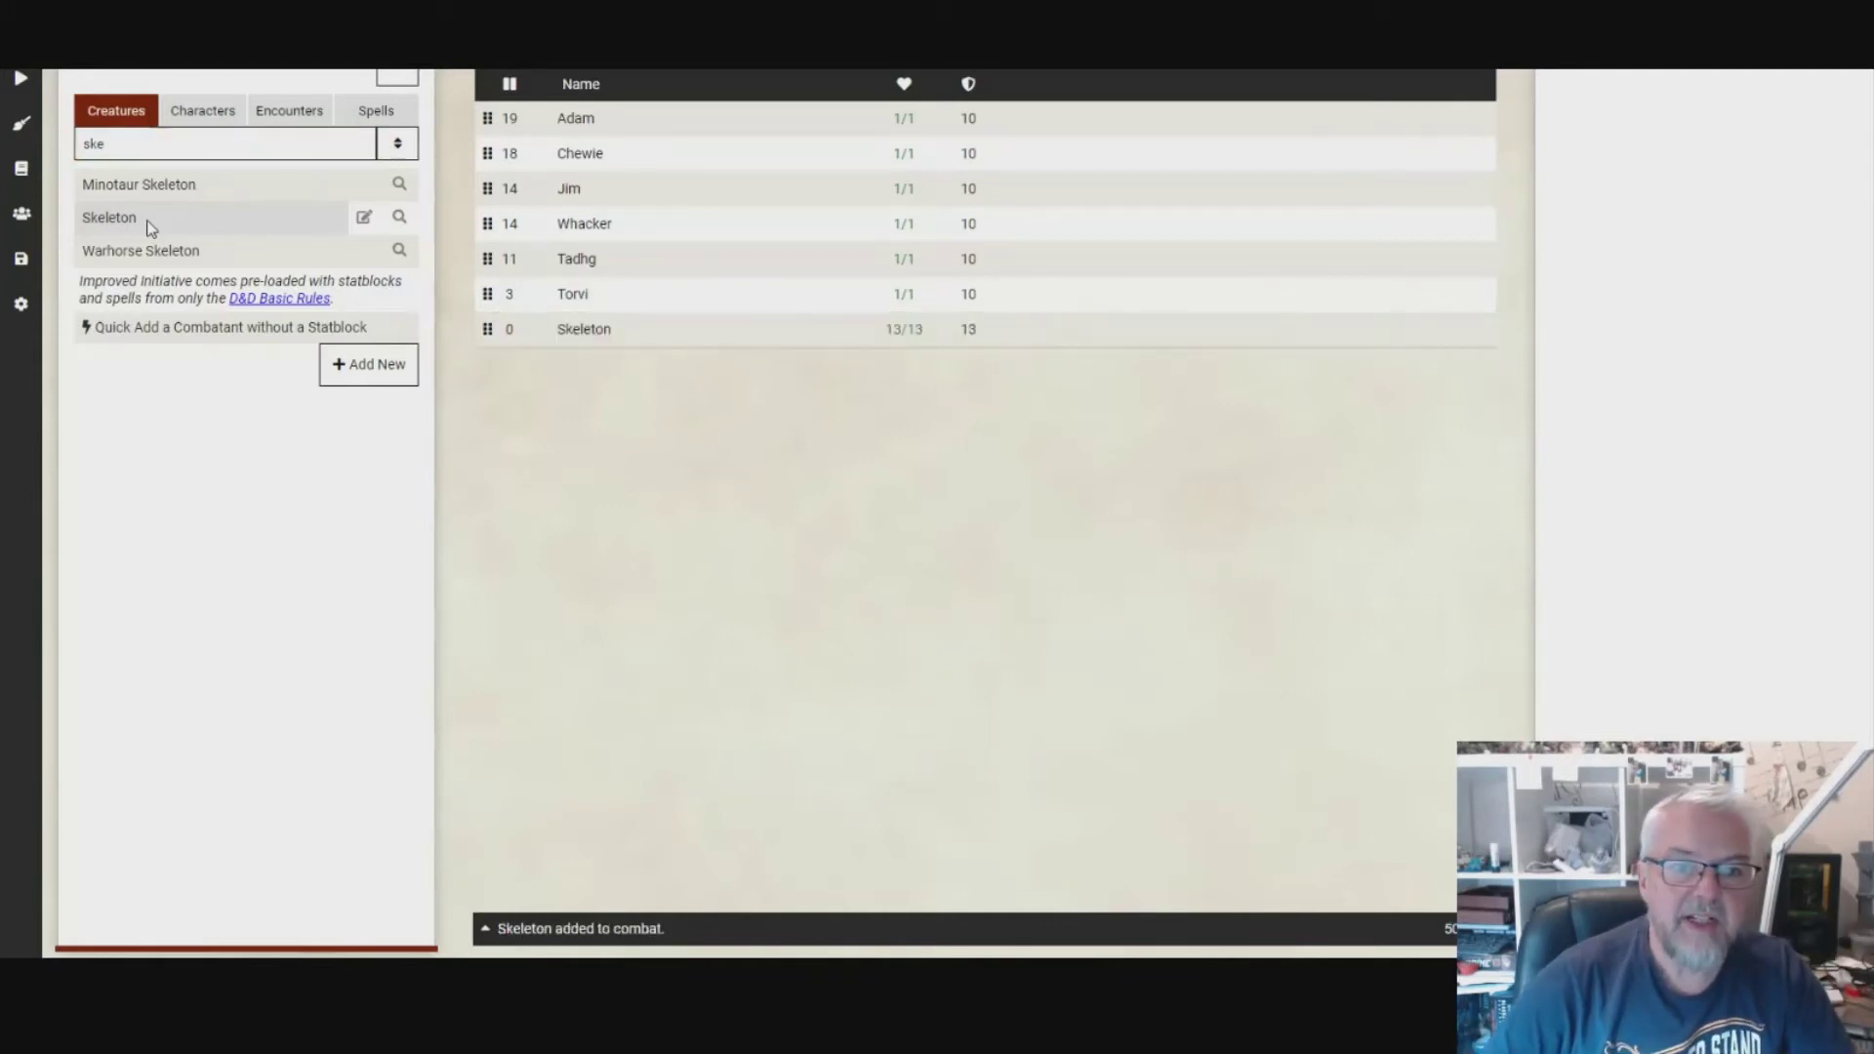
pyautogui.click(151, 228)
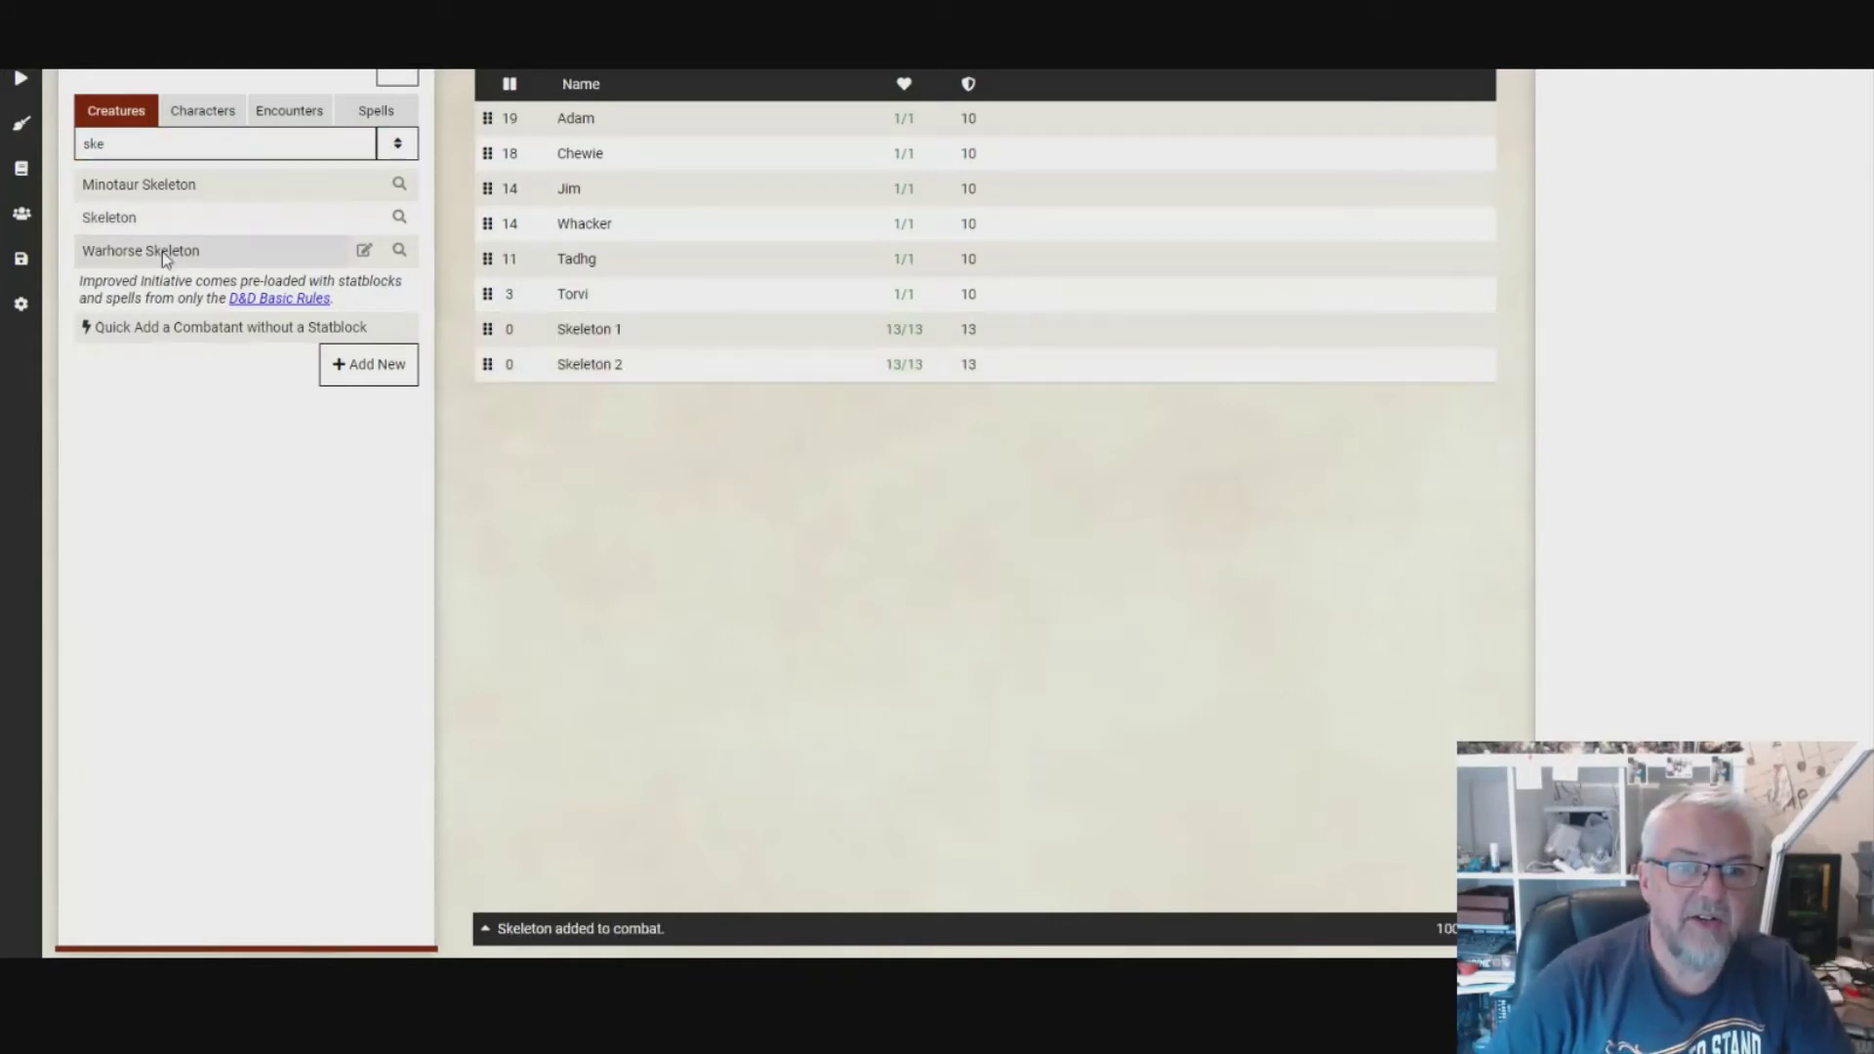
pyautogui.click(162, 251)
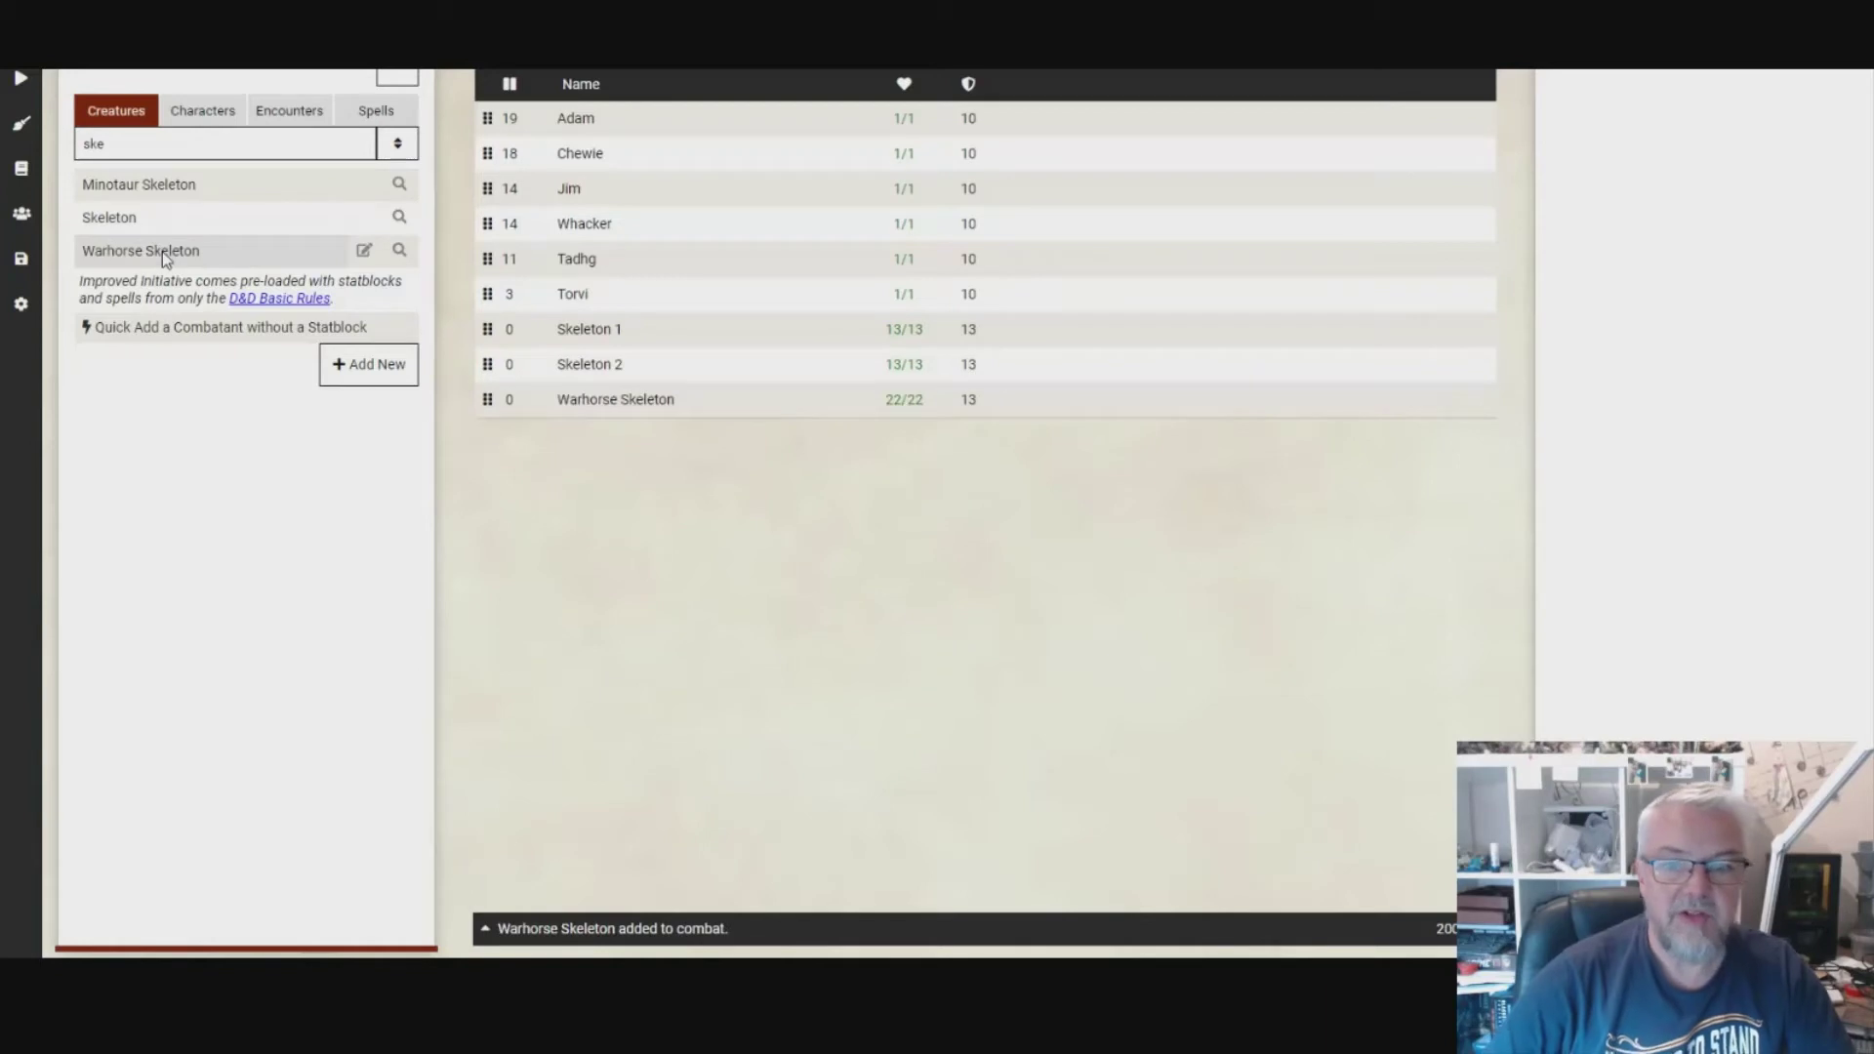
# Start the encounter with the rolled initiatives and move the player character directly below the Warhorse Skeleton to the first place in the turn order.
pyautogui.click(20, 83)
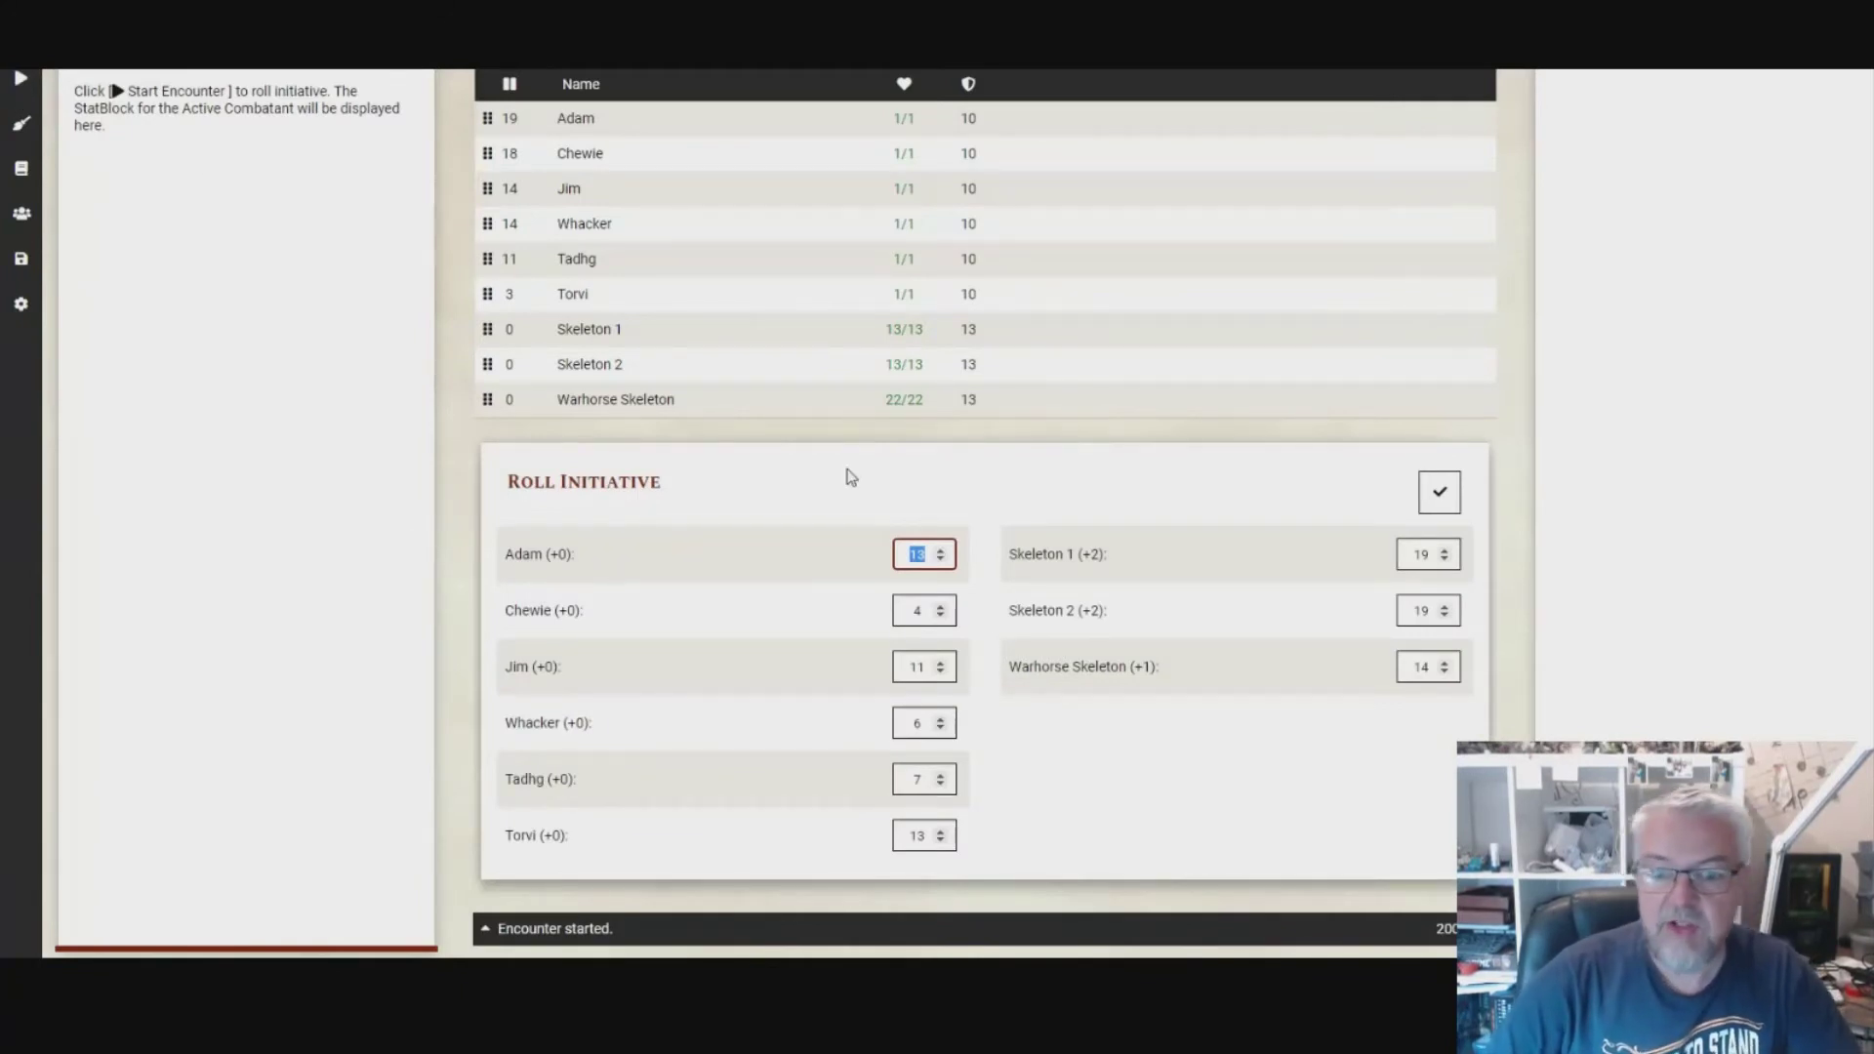
pyautogui.click(1440, 493)
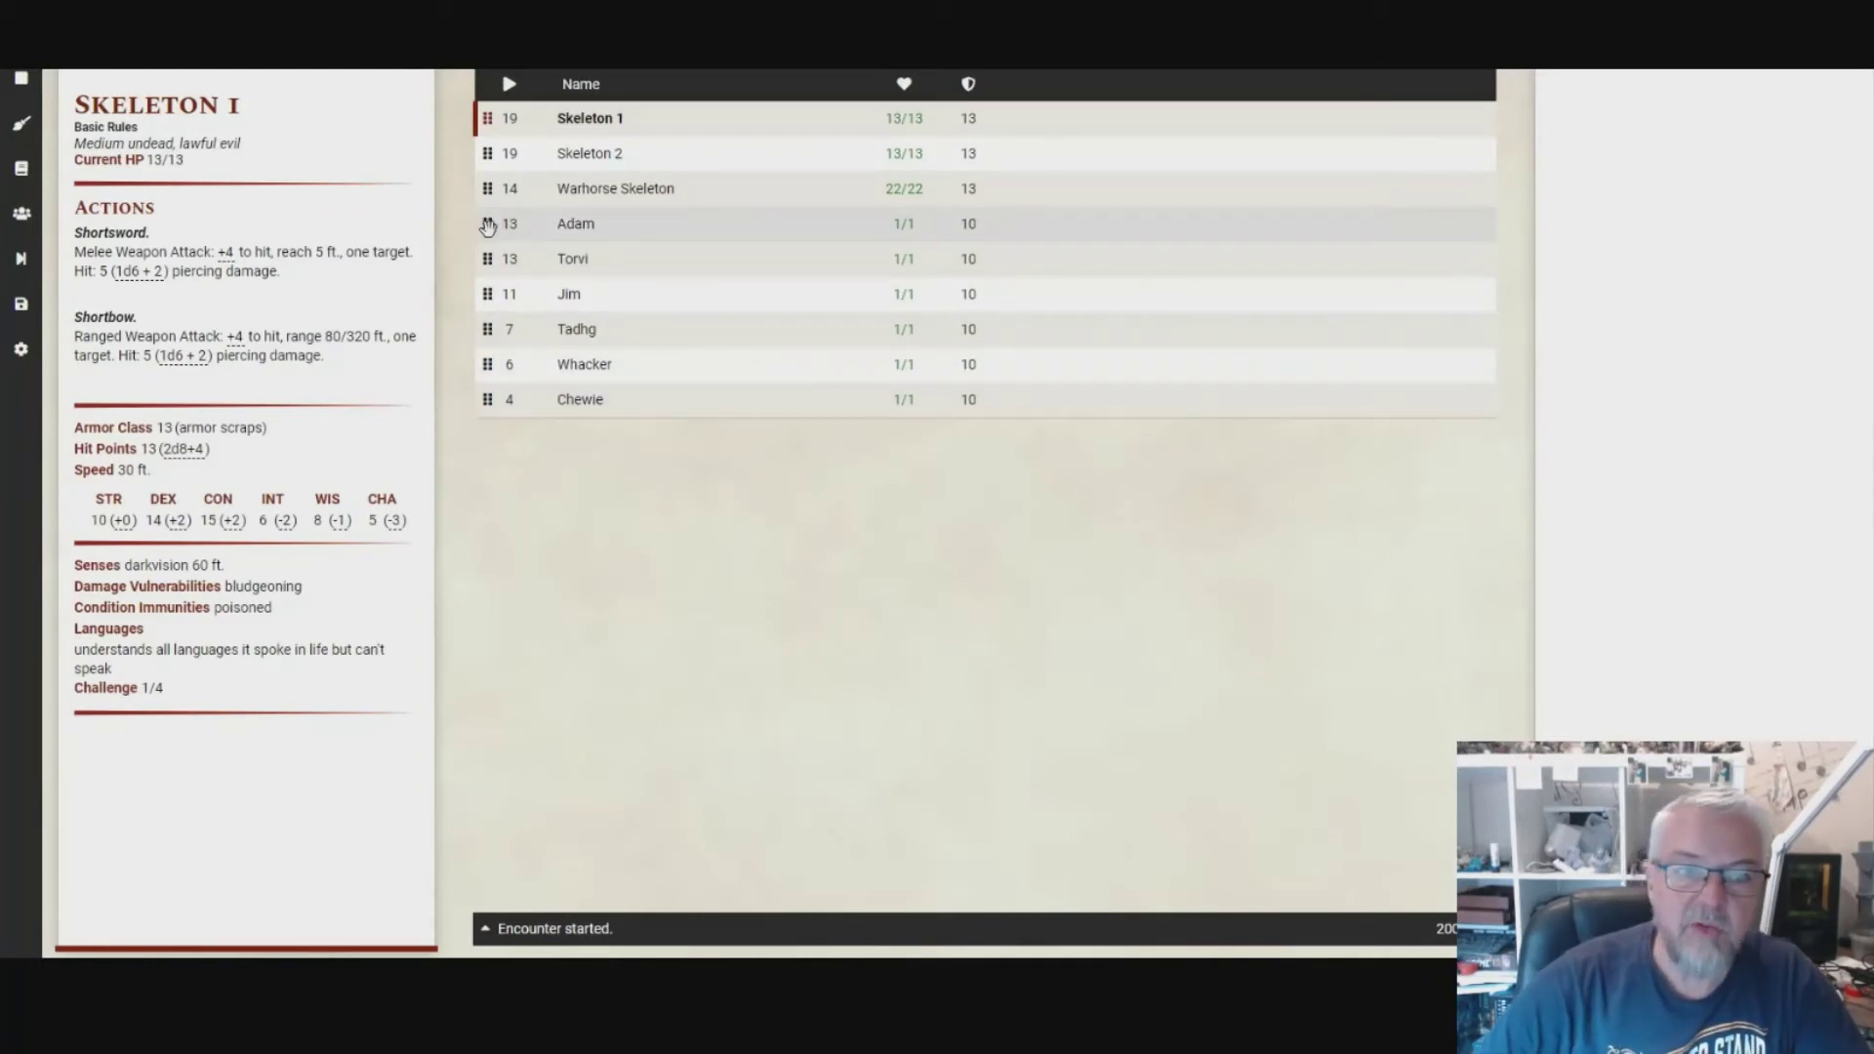
pyautogui.moveTo(488, 225); pyautogui.dragTo(486, 118)
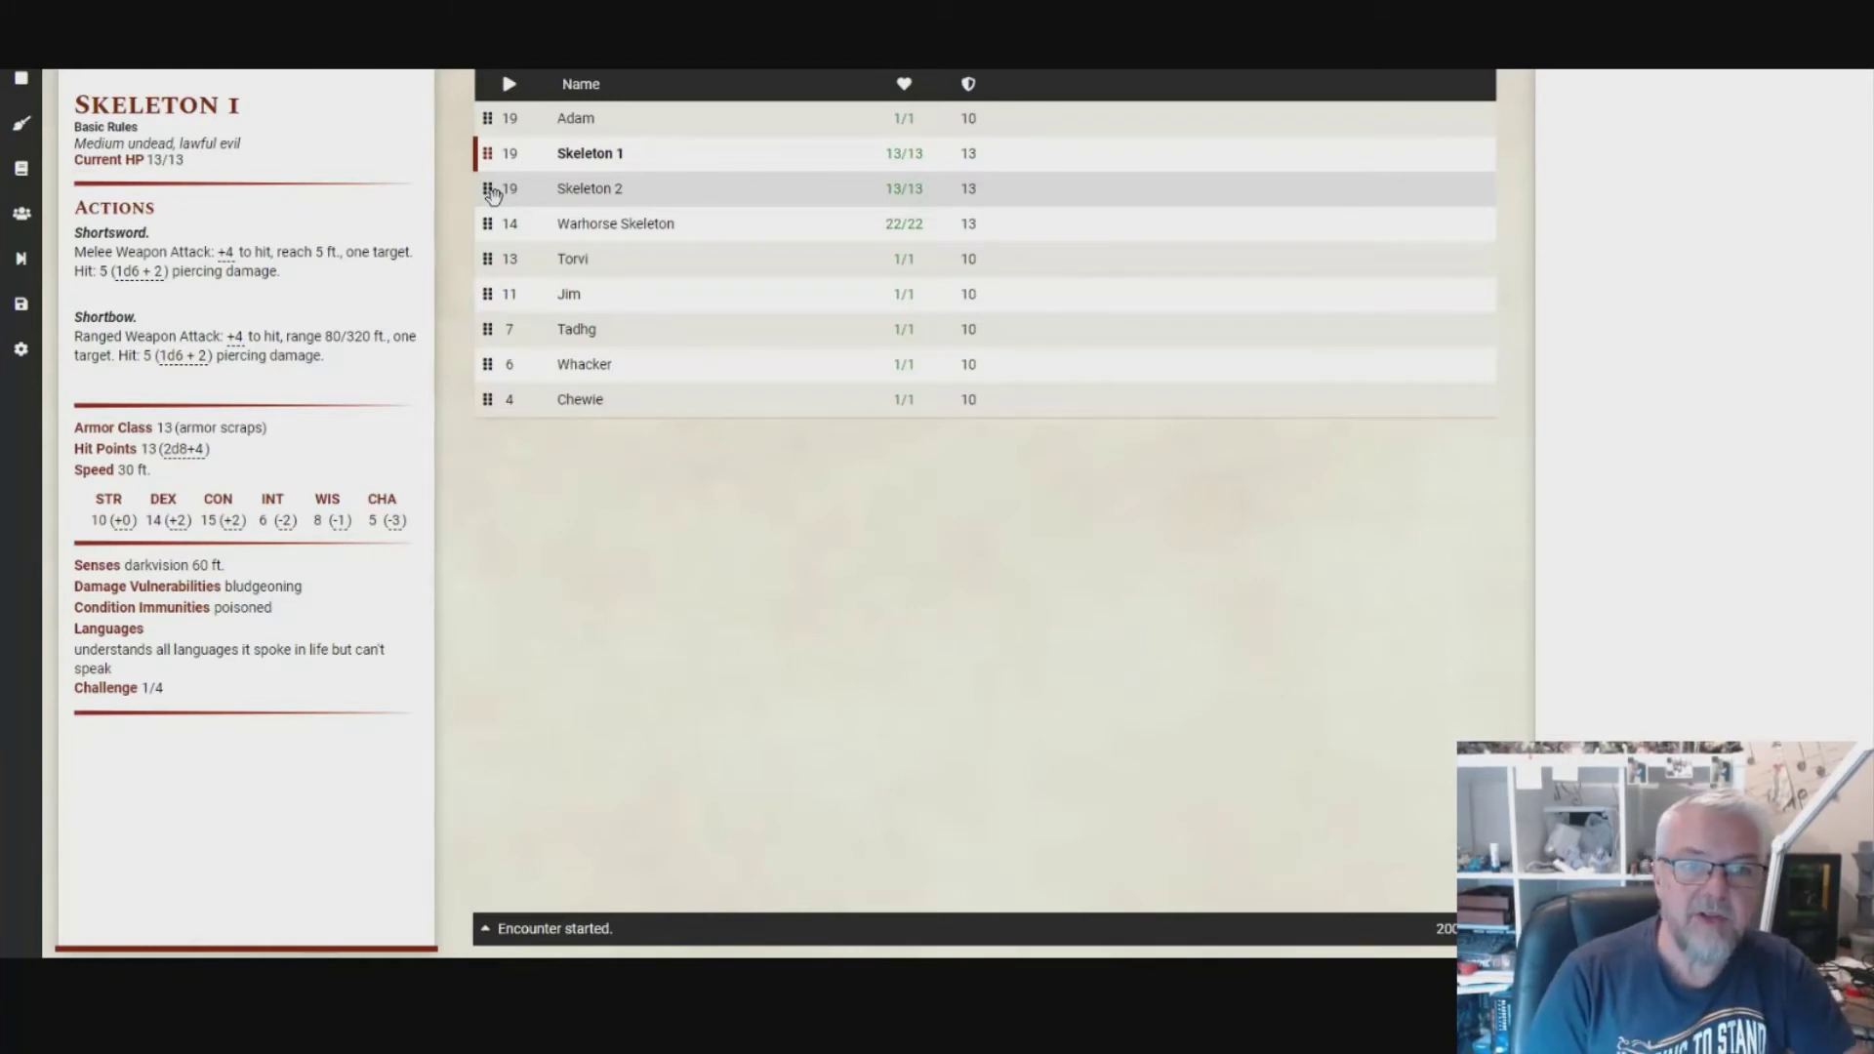
pyautogui.click(531, 121)
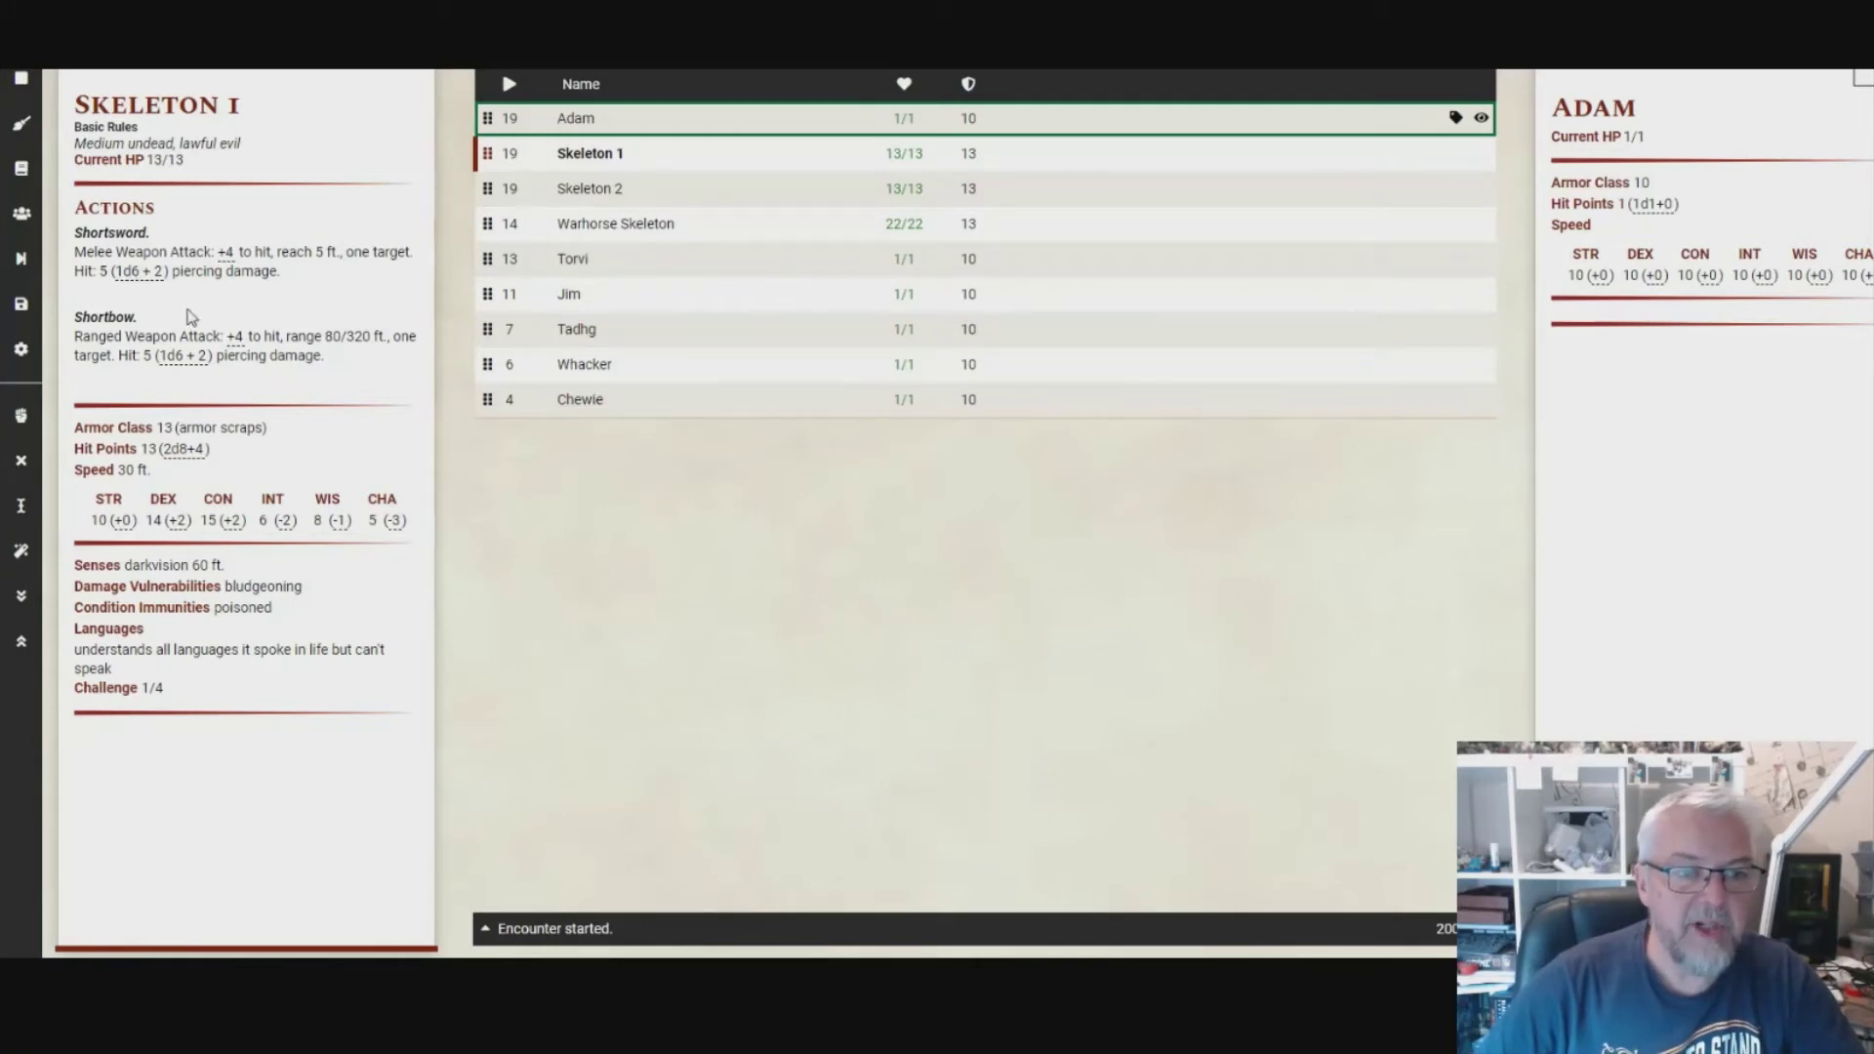
# Advance the encounter by three turns, from Skeleton 1 to the combatant after the Warhorse Skeleton.
pyautogui.click(22, 259)
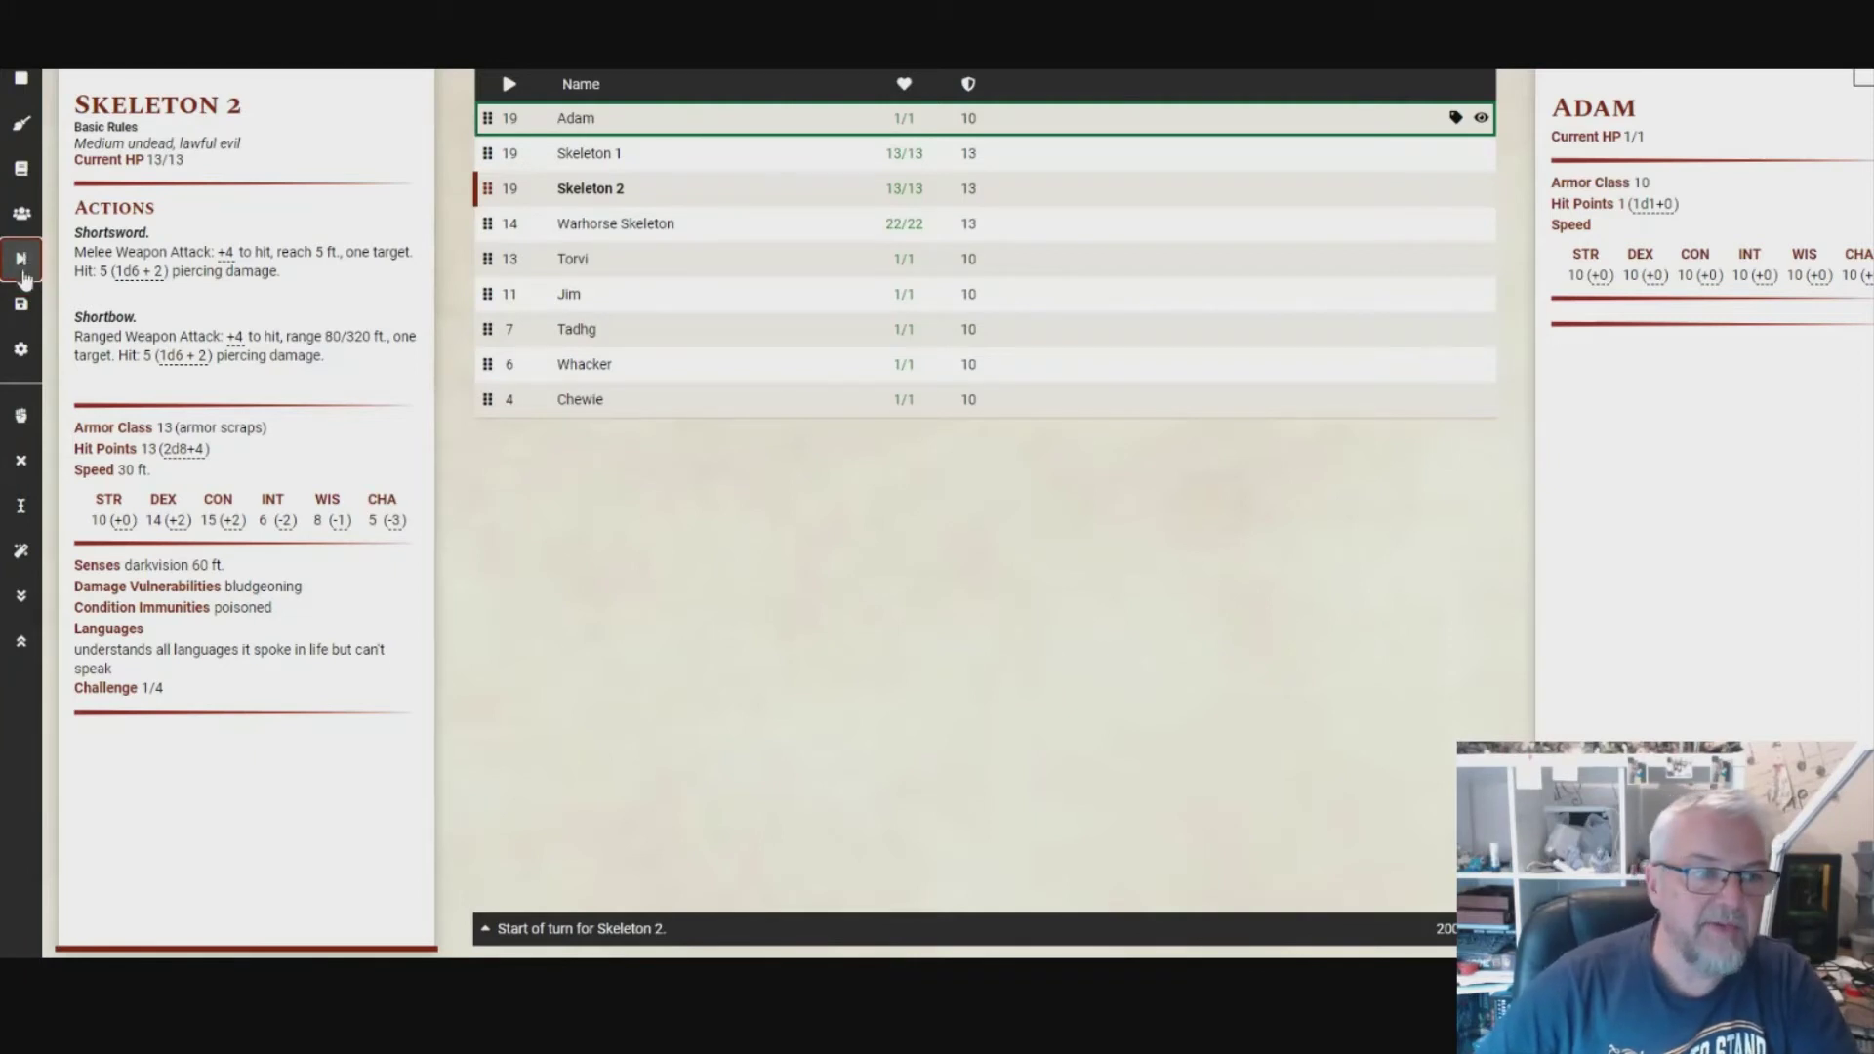
pyautogui.click(19, 262)
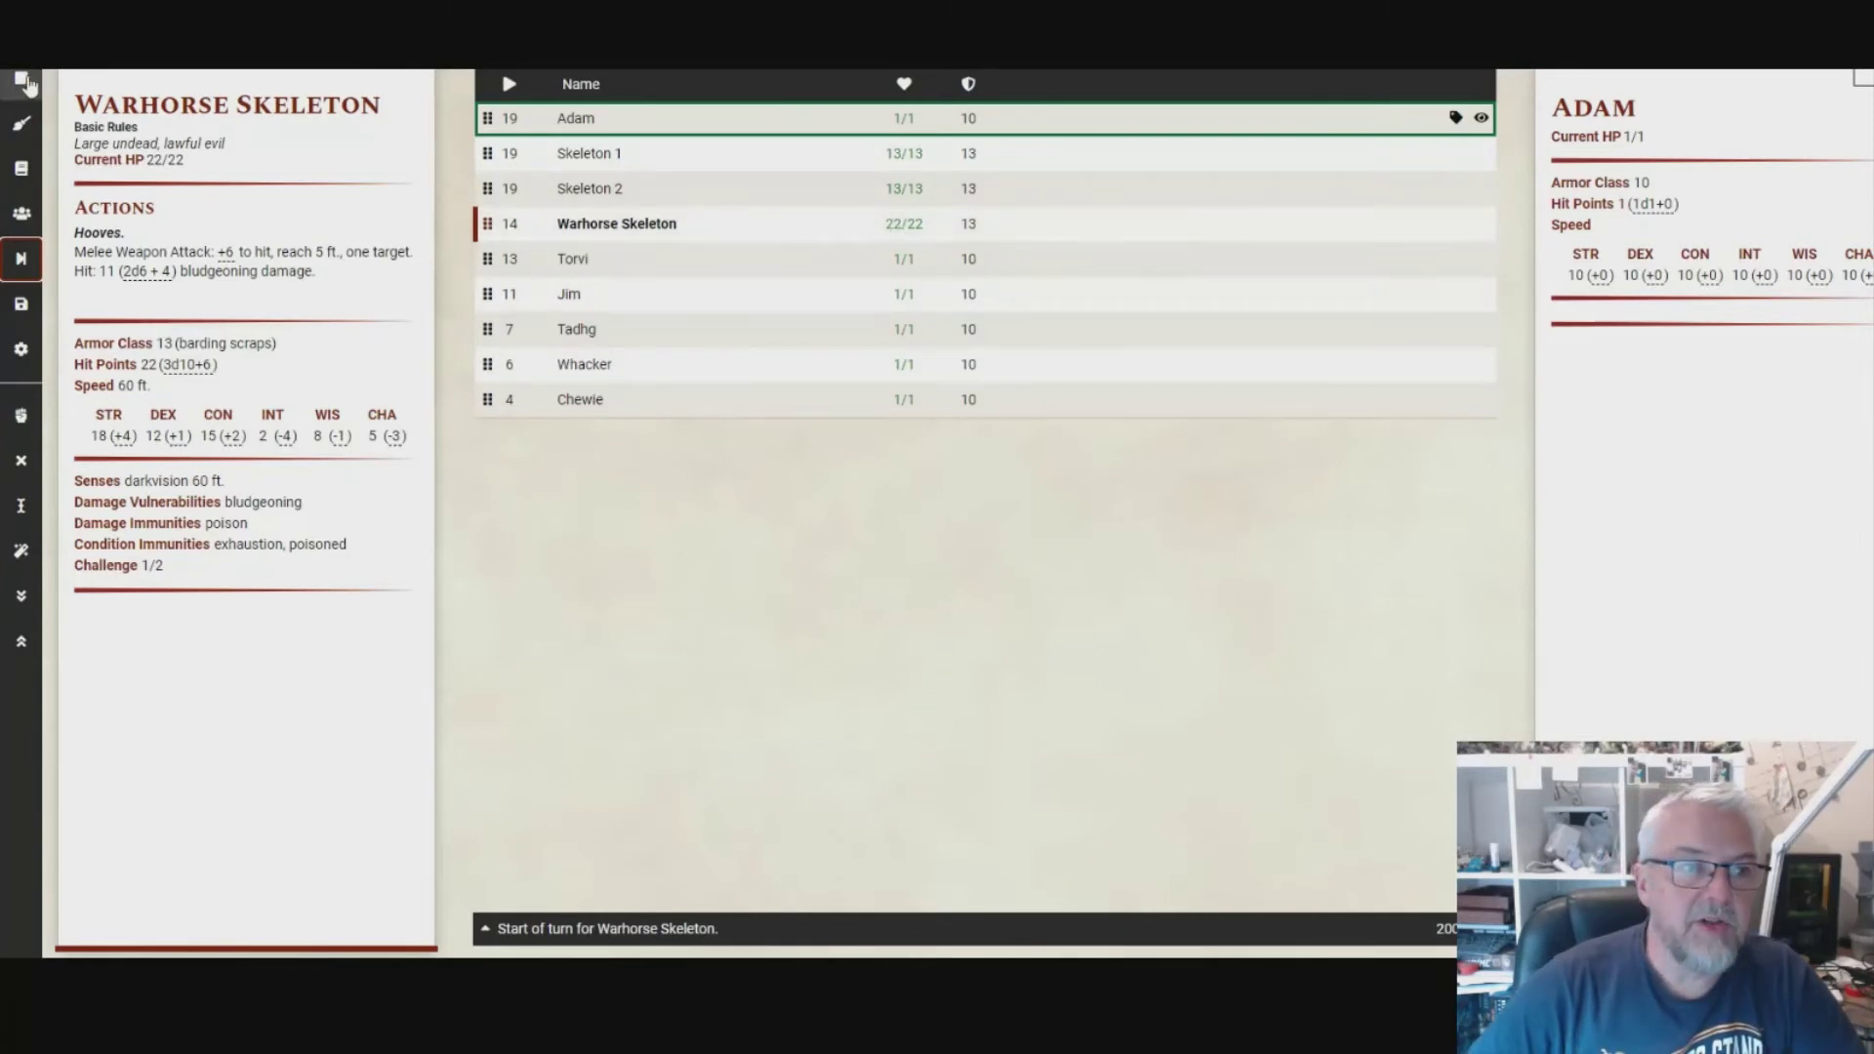
pyautogui.click(20, 259)
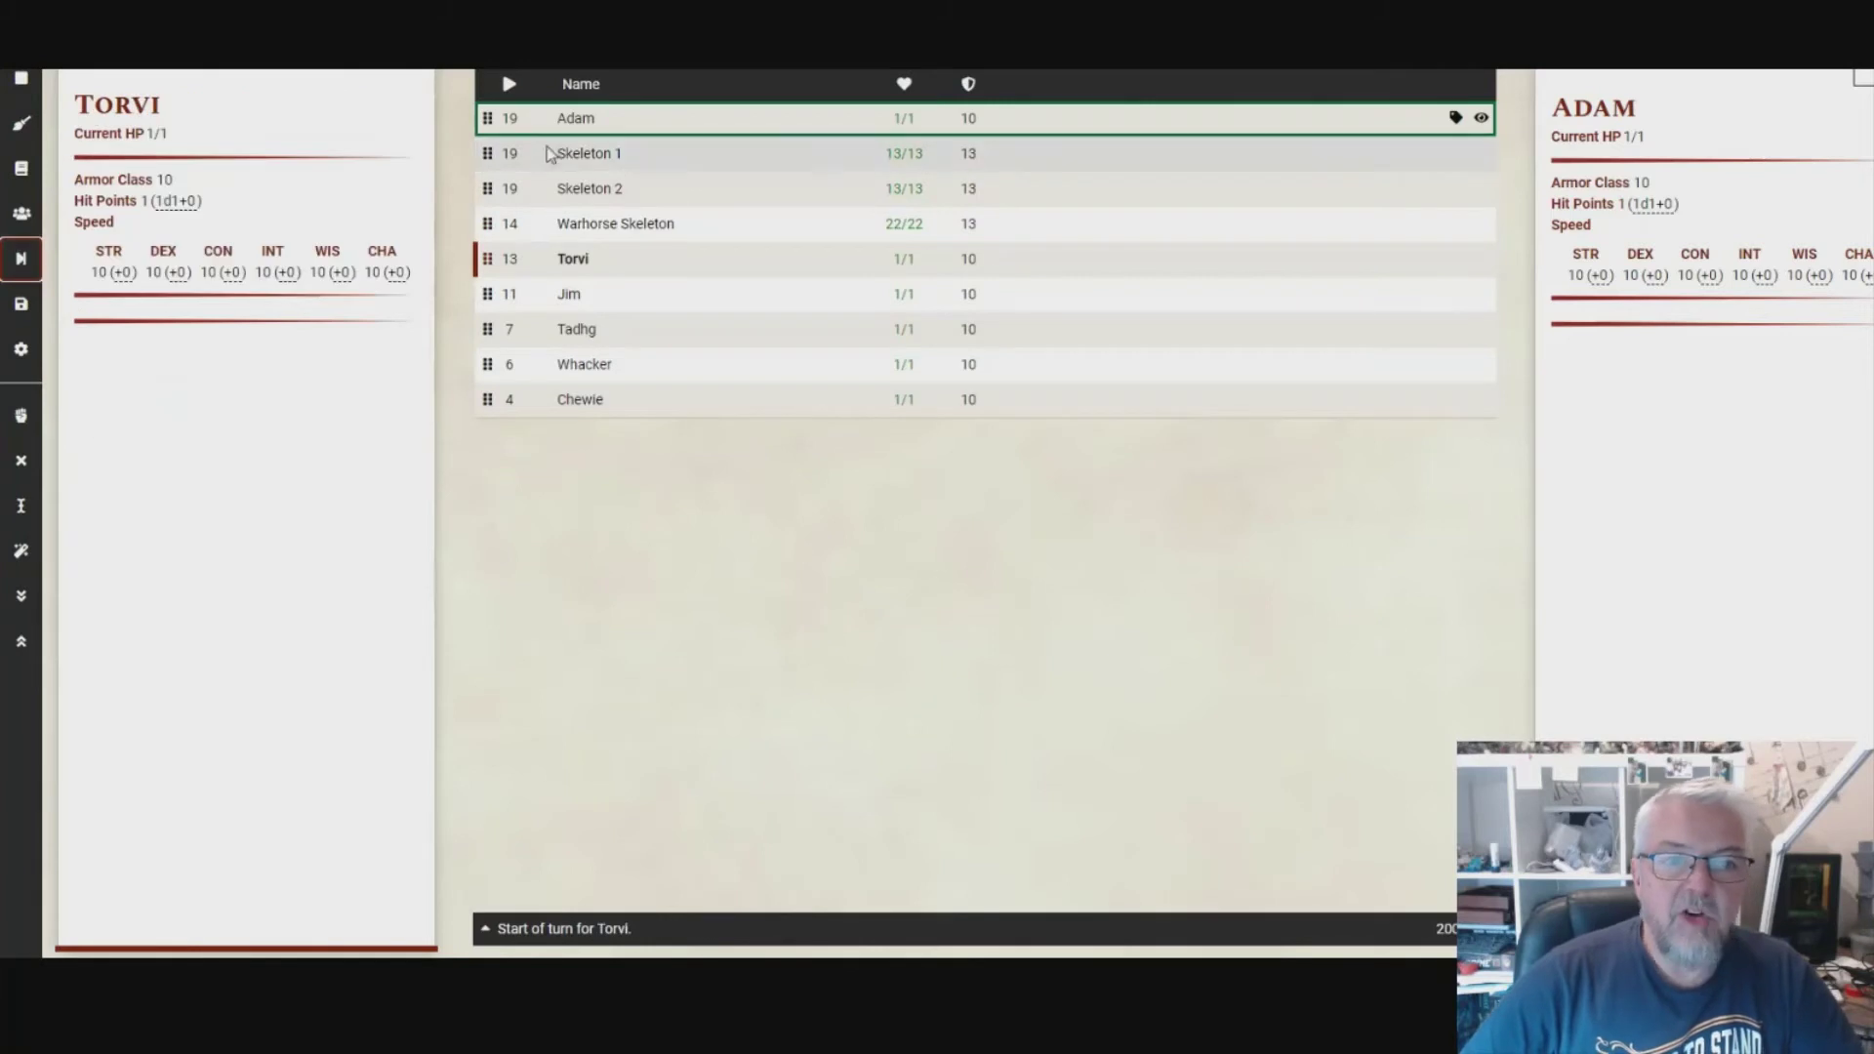
# Apply 10 damage to the Warhorse Skeleton and hide Skeleton 2 in the player view.
pyautogui.click(891, 223)
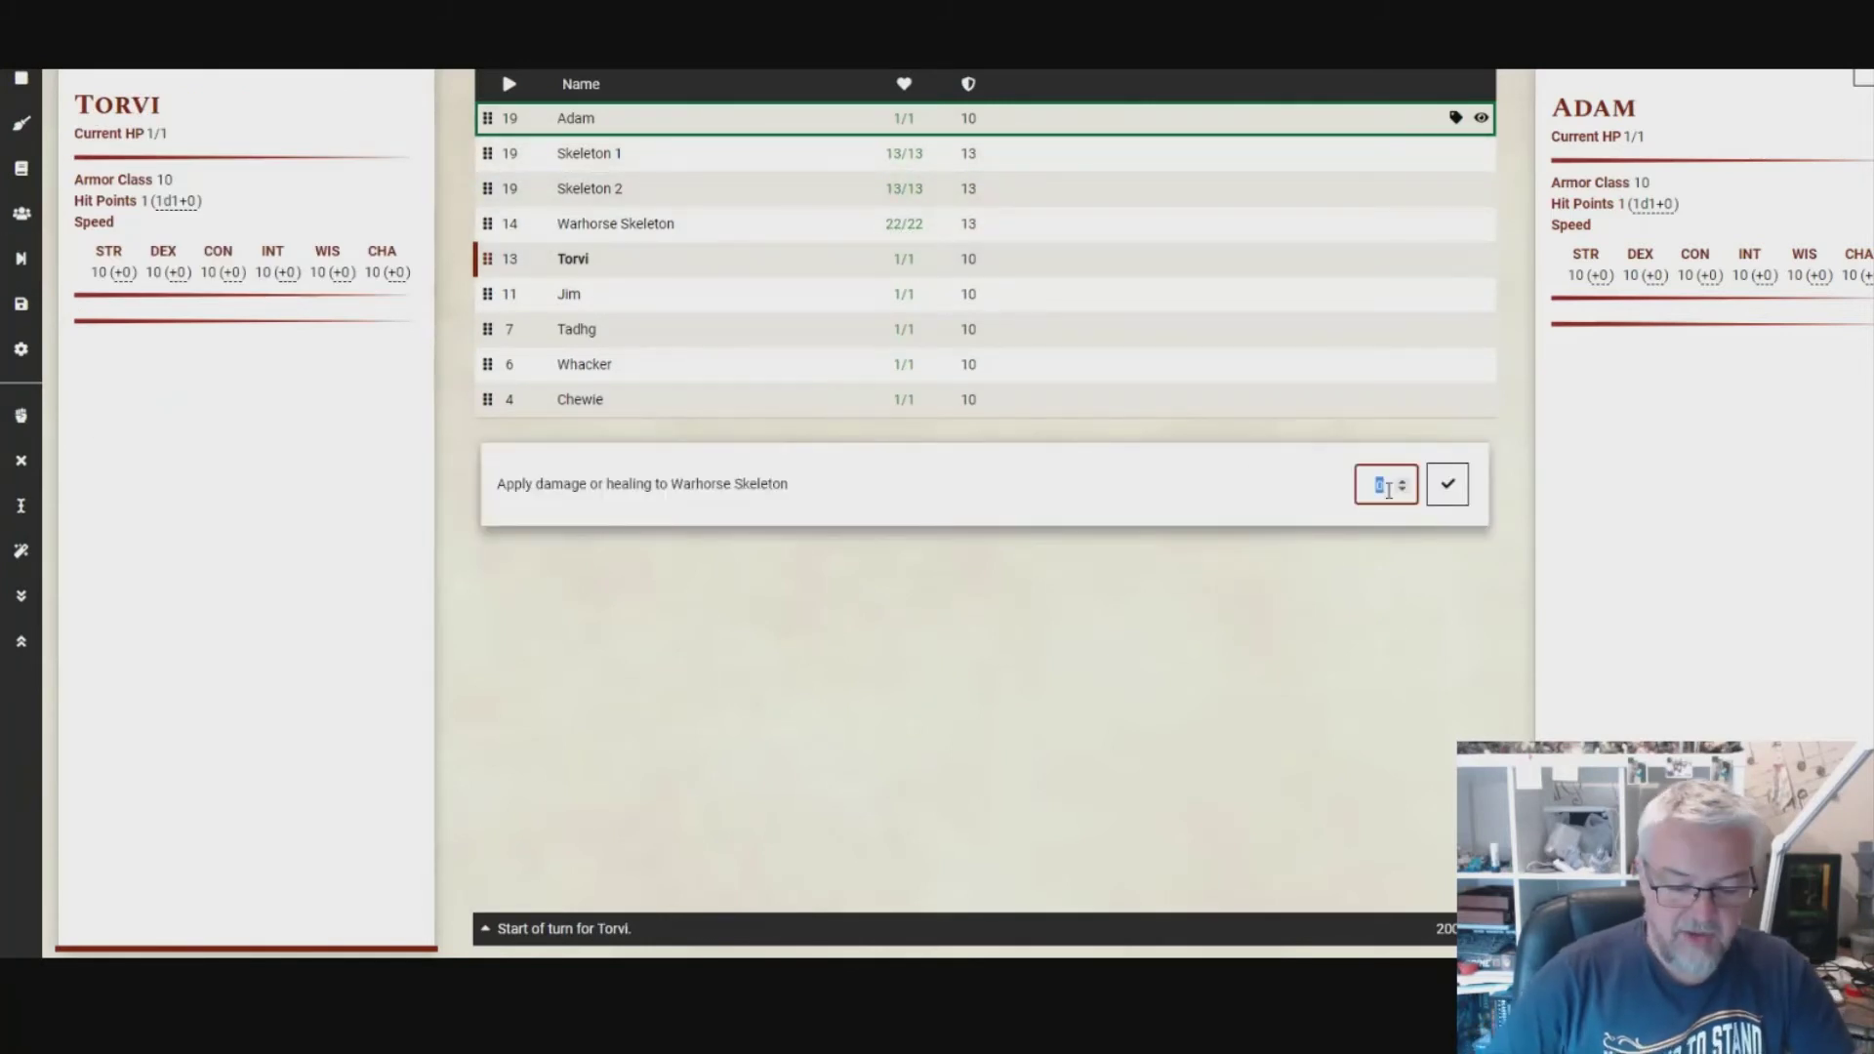
pyautogui.write('10')
pyautogui.click(1447, 488)
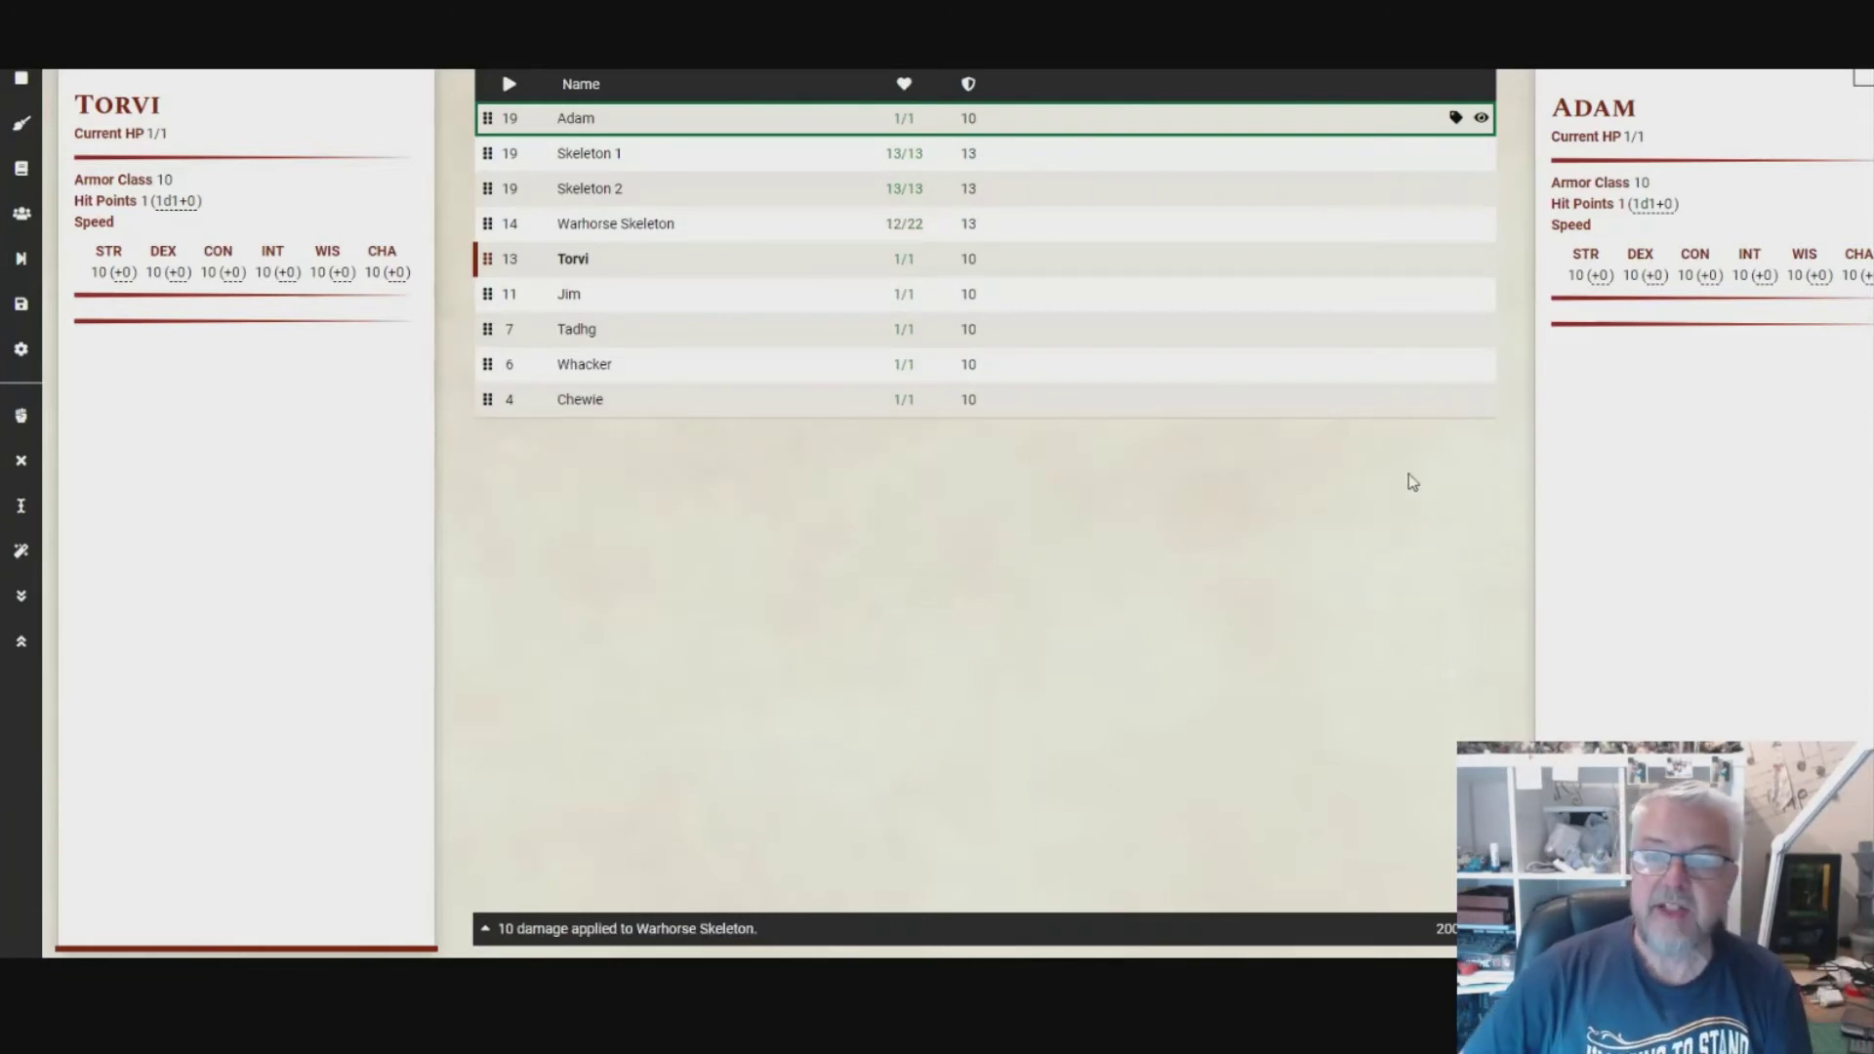
pyautogui.click(1368, 193)
pyautogui.click(1480, 188)
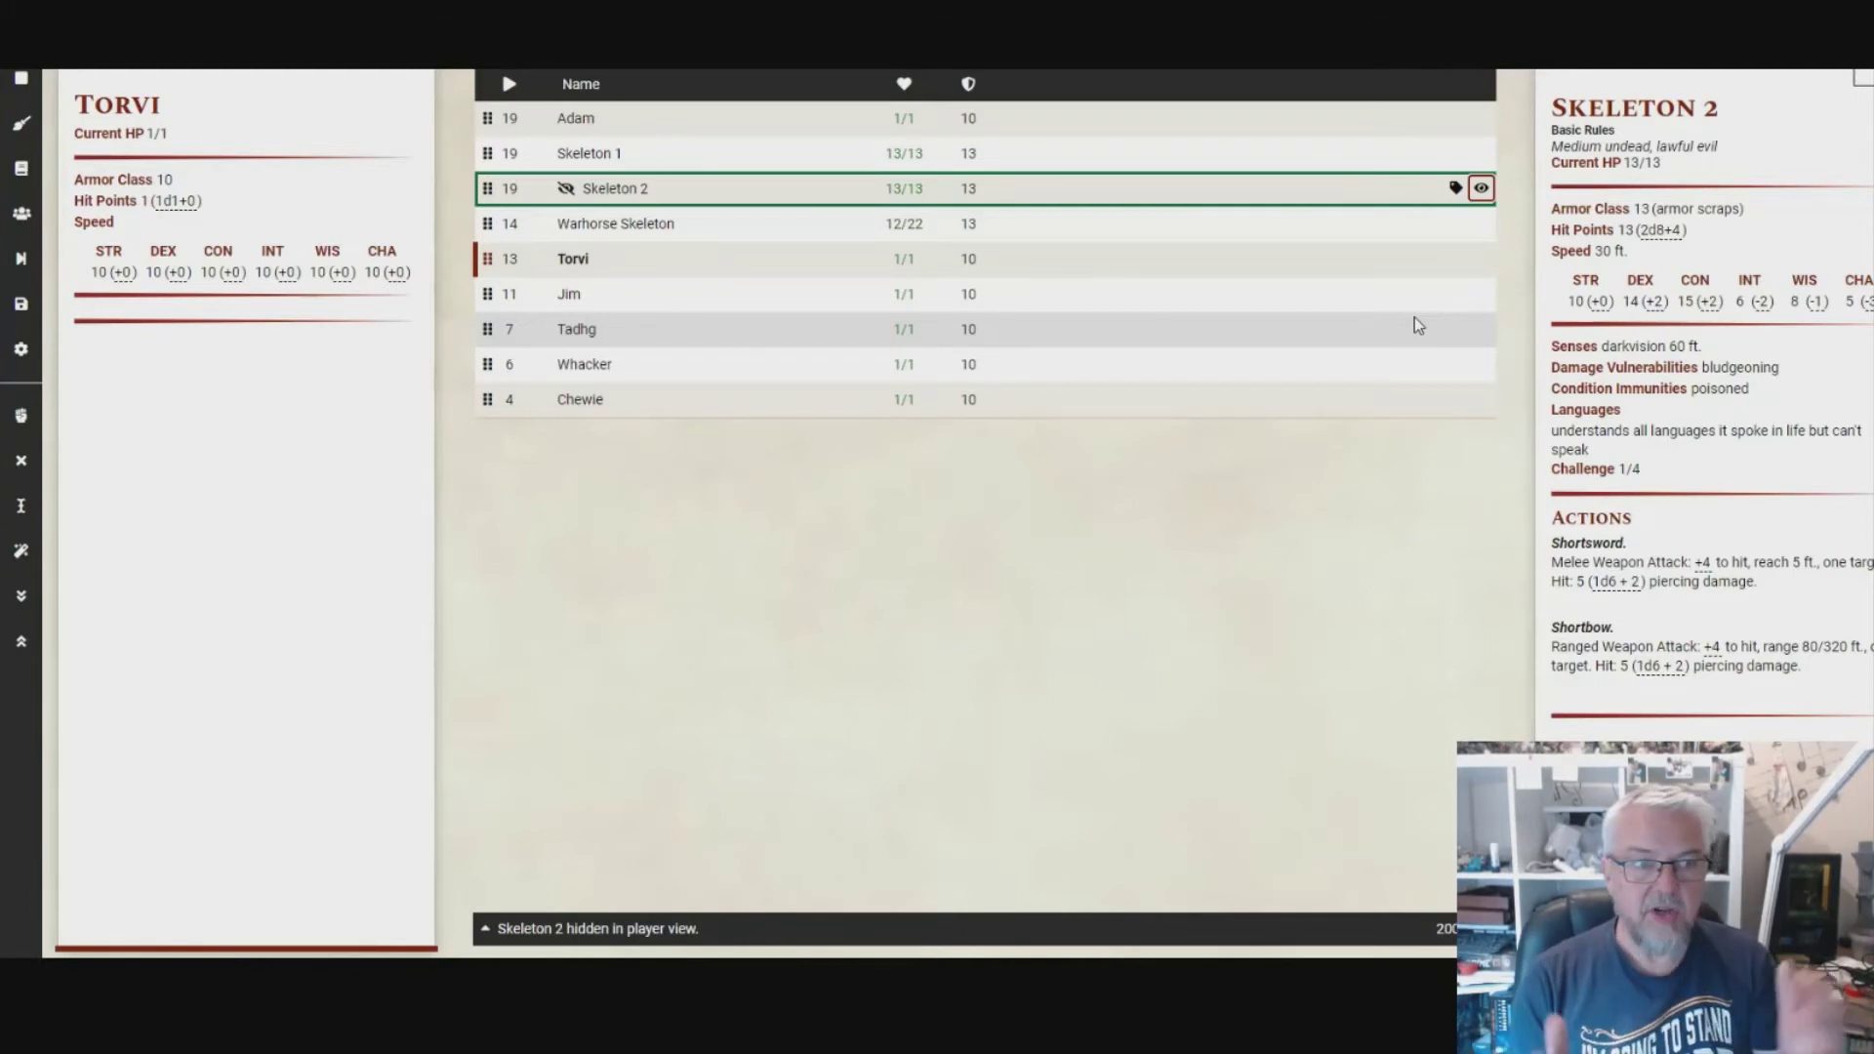
# End the encounter and clear the skeleton creatures from the combatant list, keeping the player characters.
pyautogui.click(21, 80)
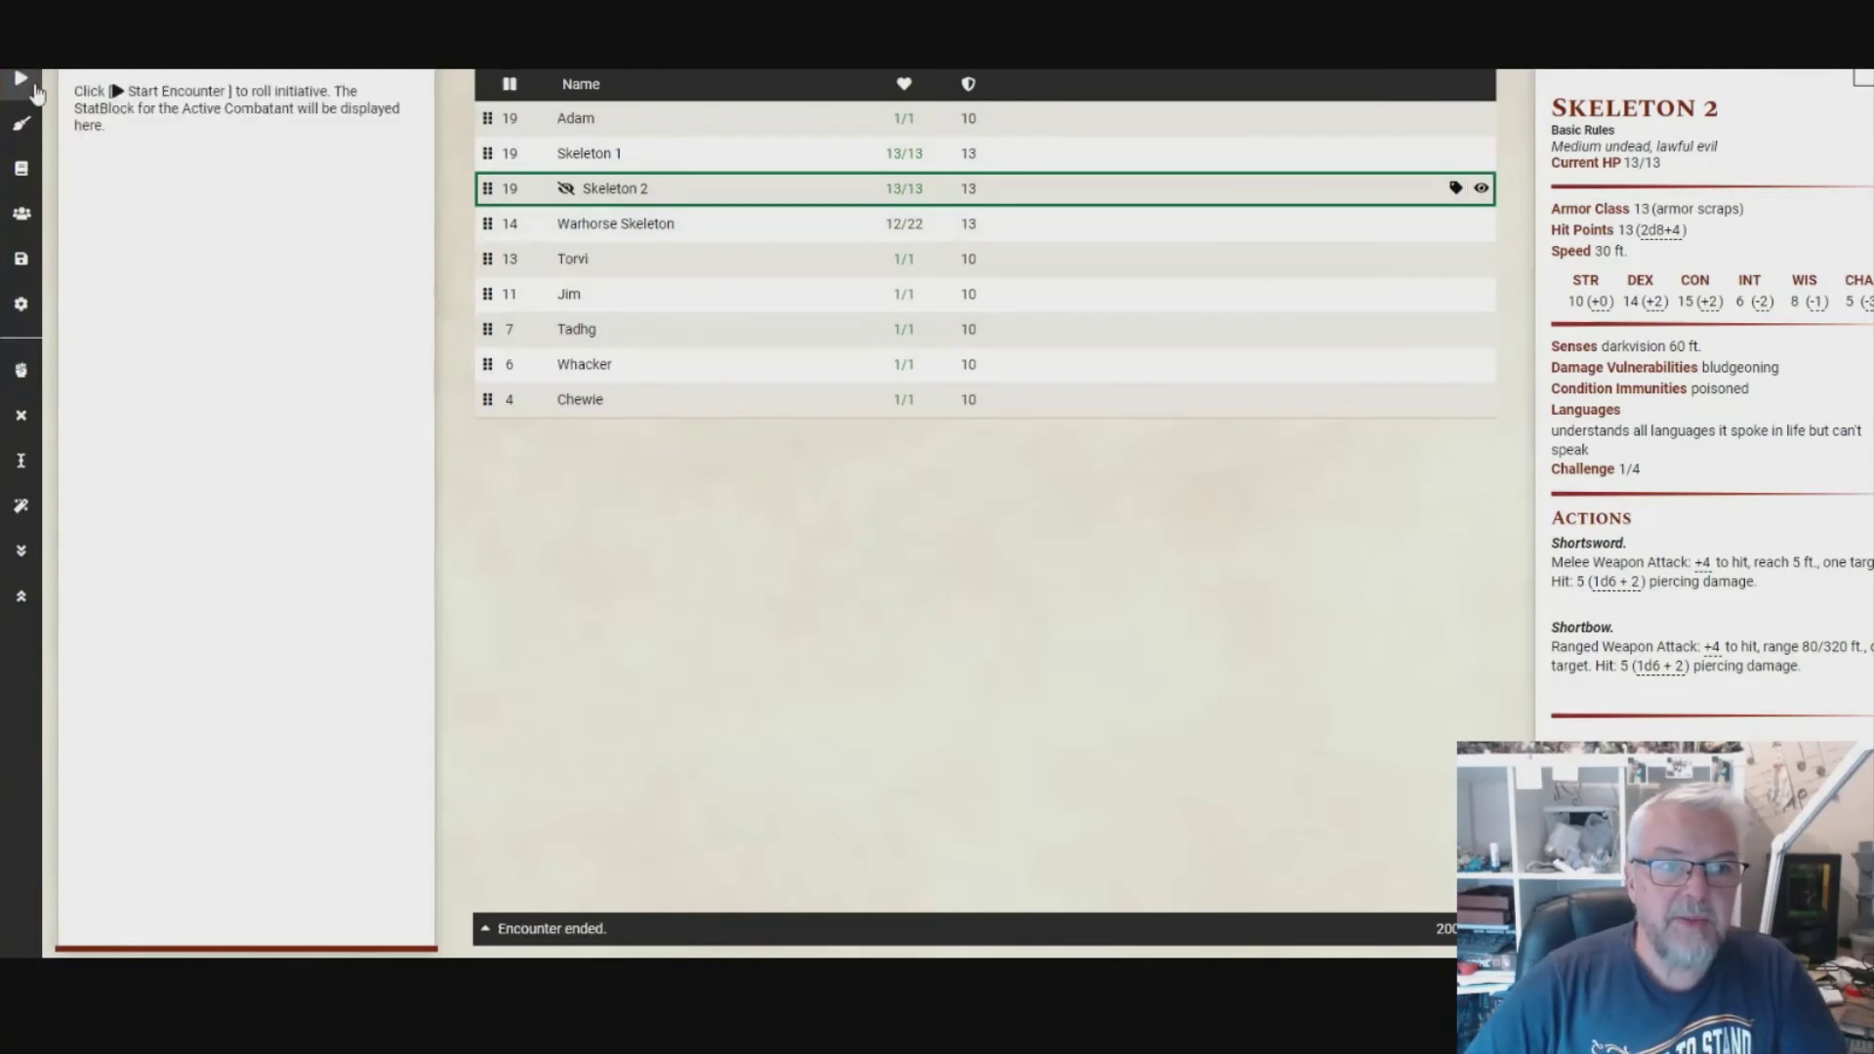
pyautogui.click(23, 169)
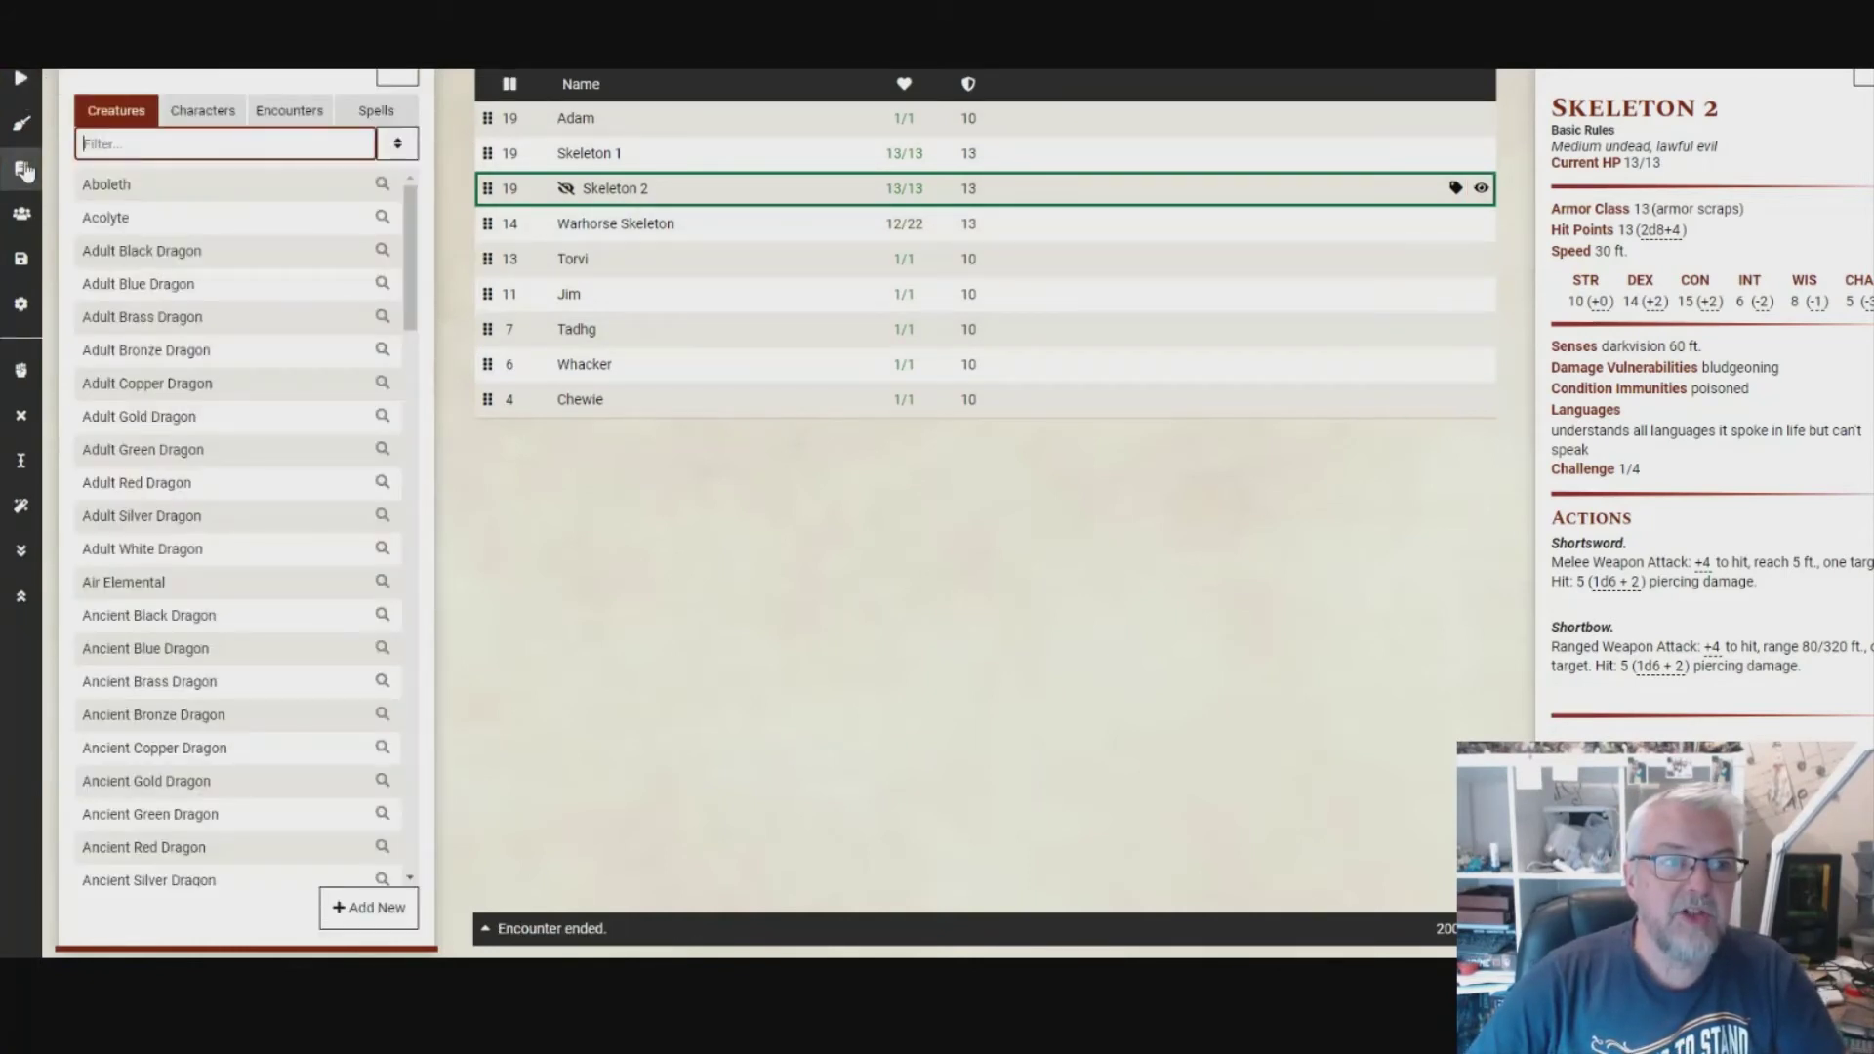
pyautogui.click(217, 112)
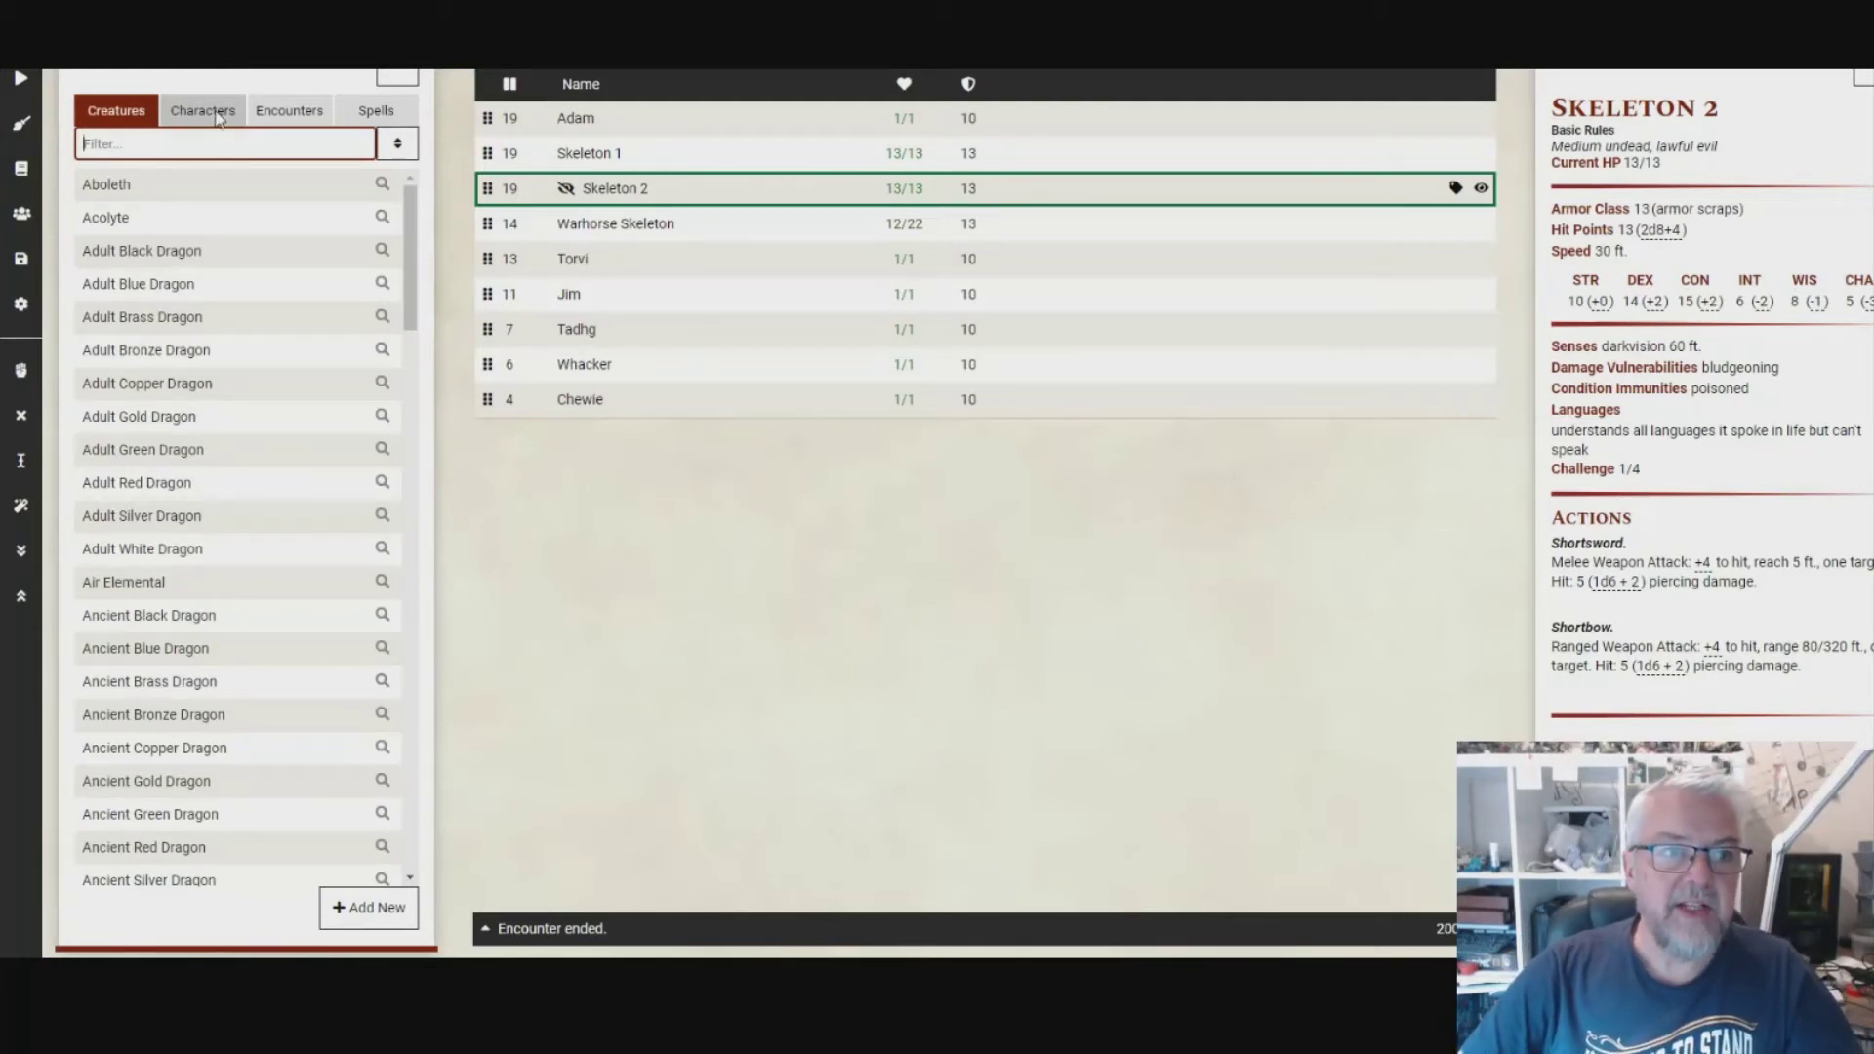
pyautogui.click(296, 110)
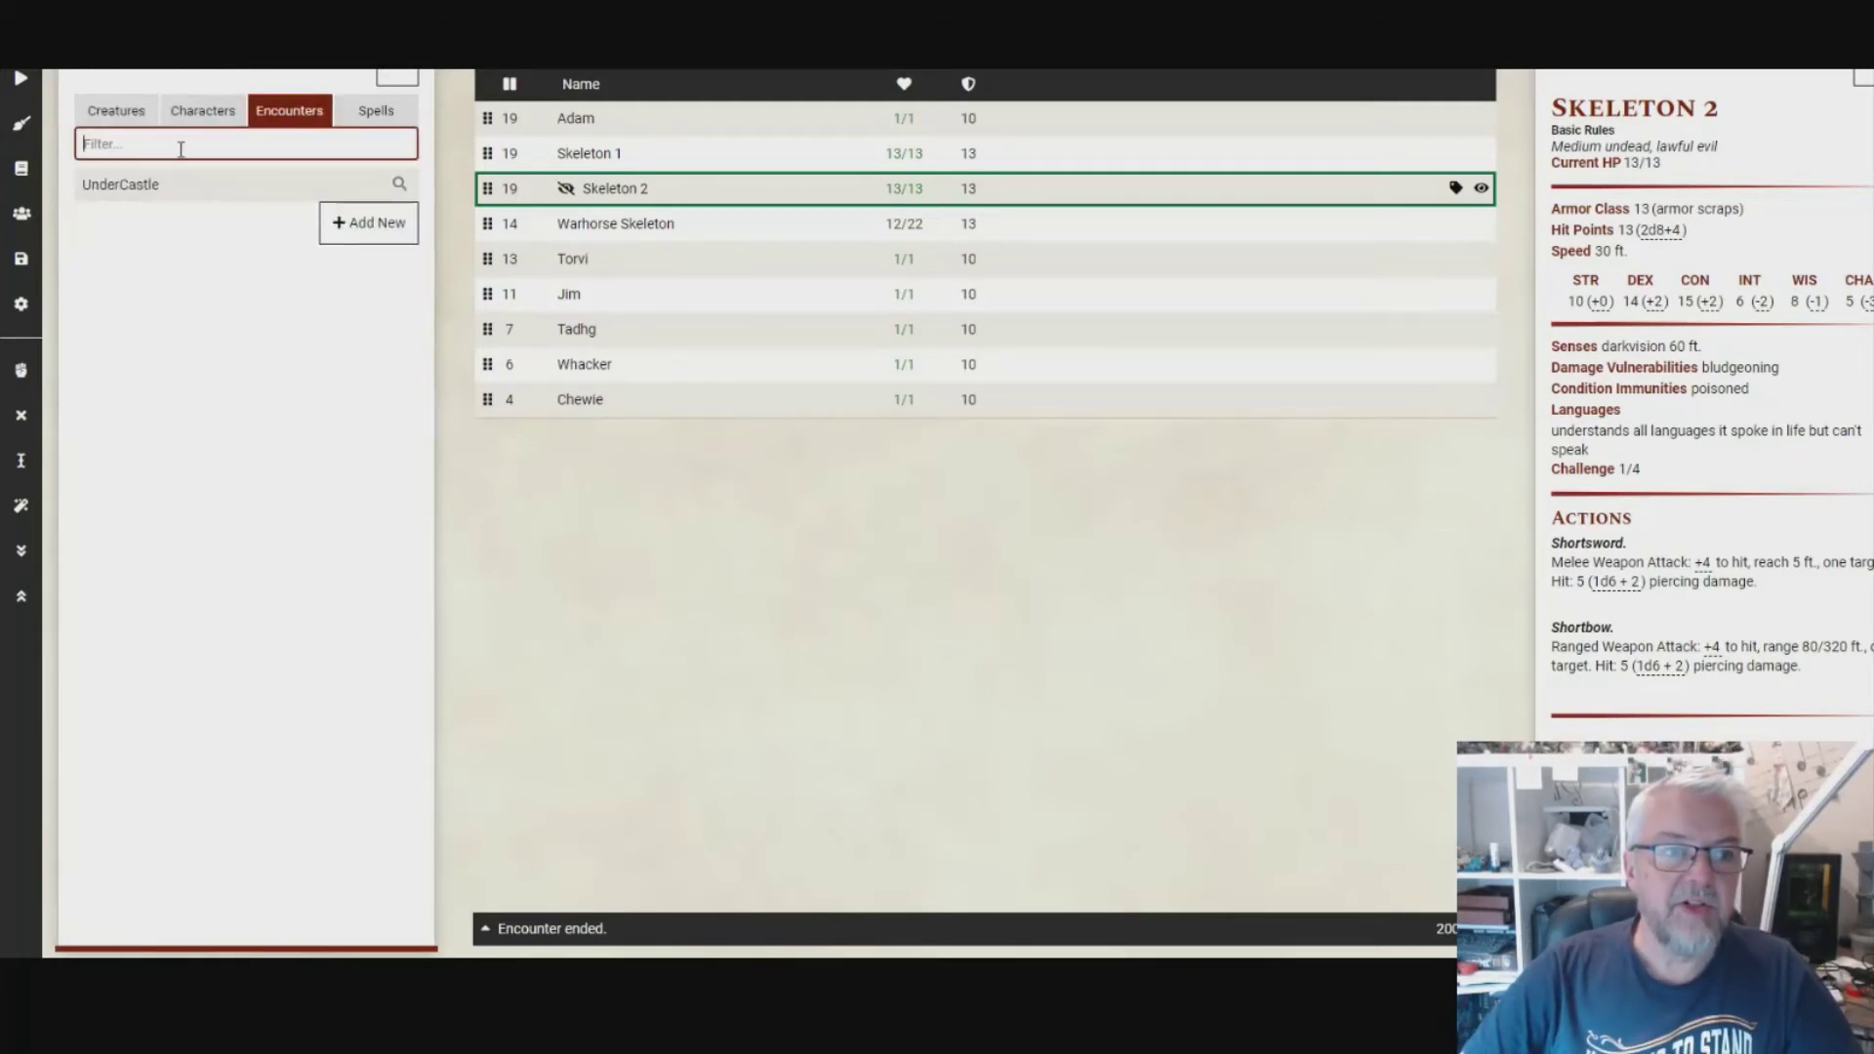
pyautogui.click(14, 121)
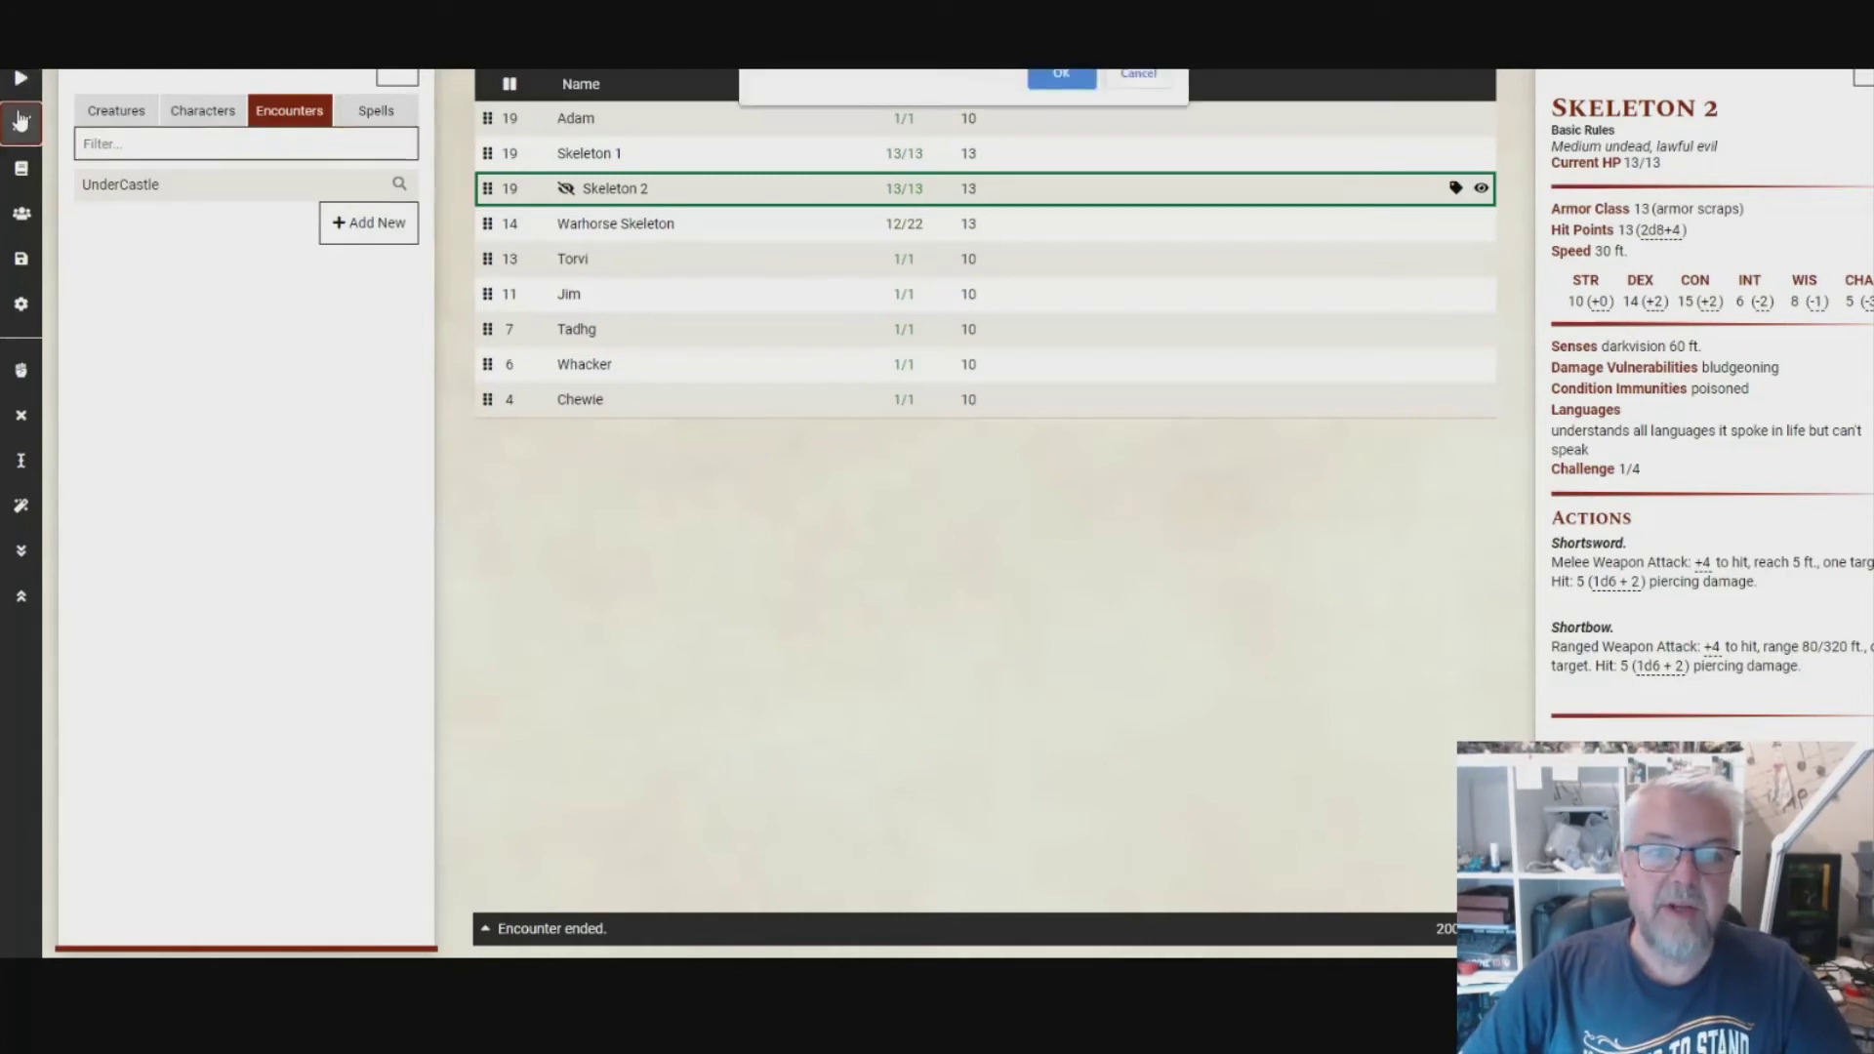
pyautogui.click(1055, 80)
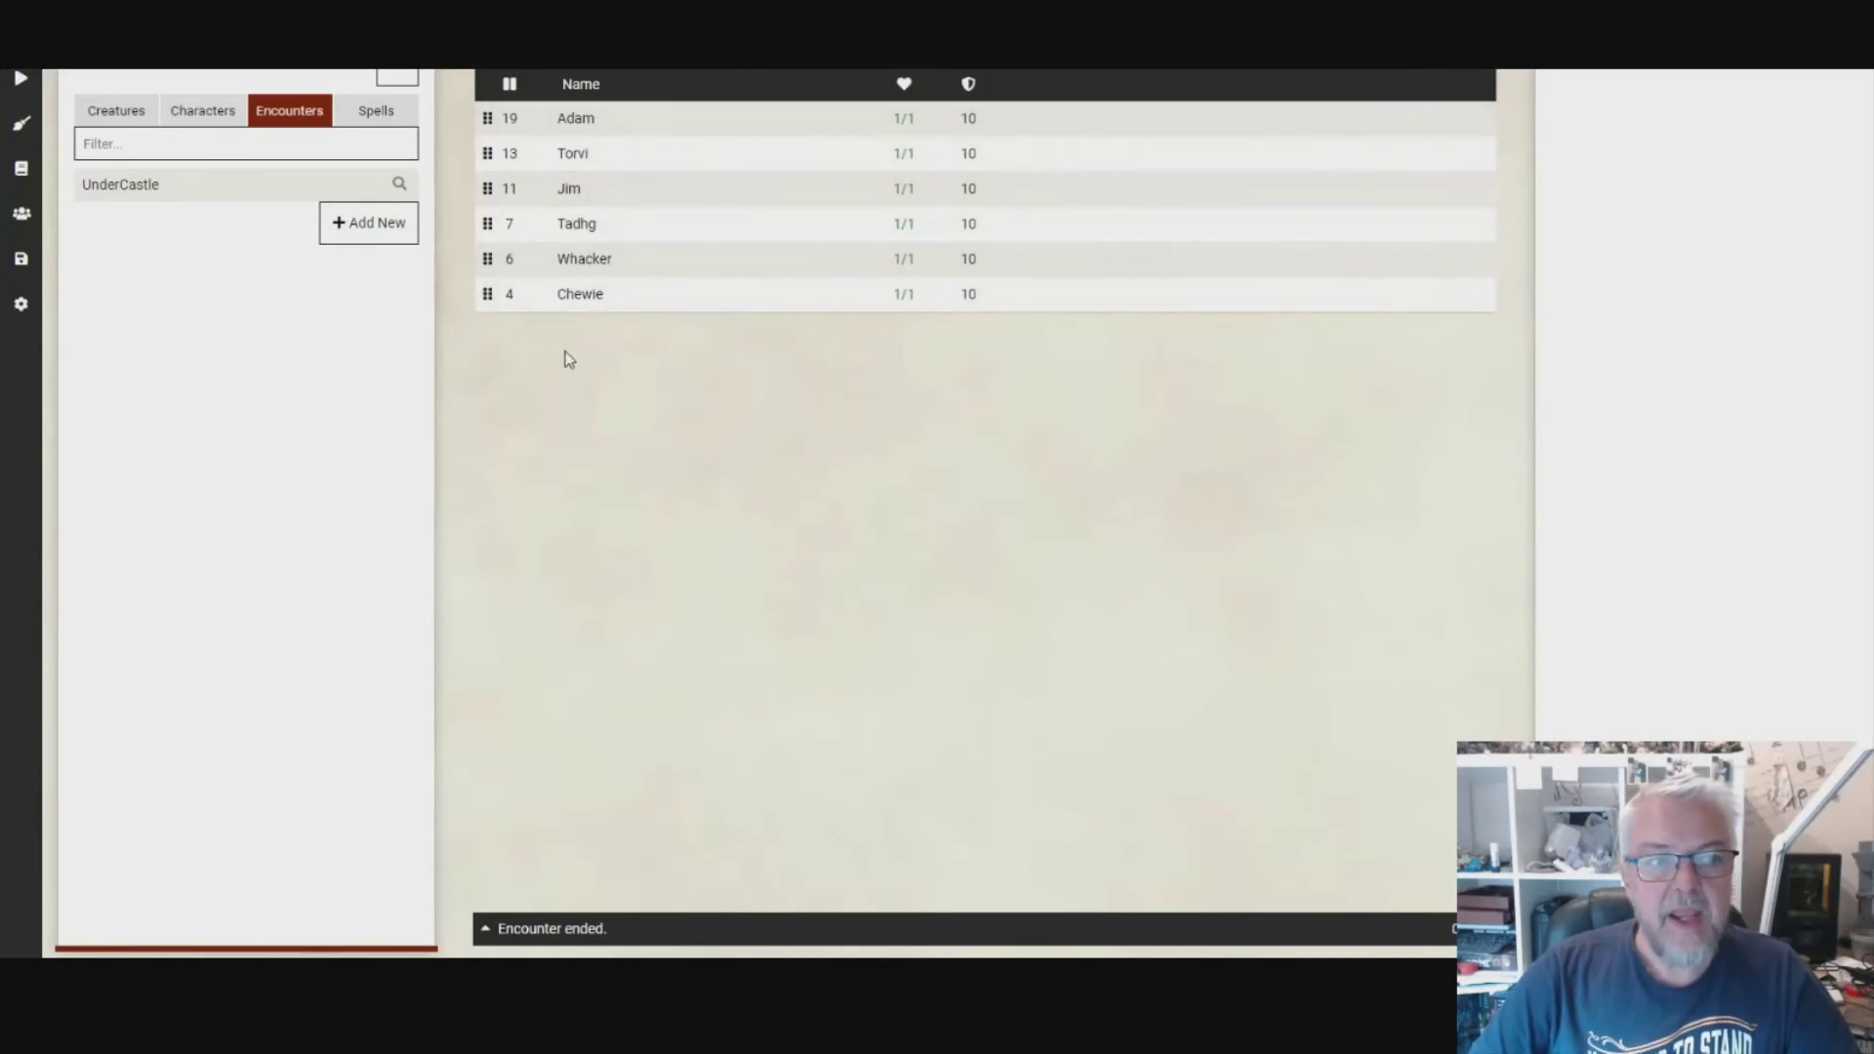
# Filter the creature library by "skel", add two Skeletons and one Warhorse Skeleton to the cleared combat, and select Skeleton 1.
pyautogui.click(234, 149)
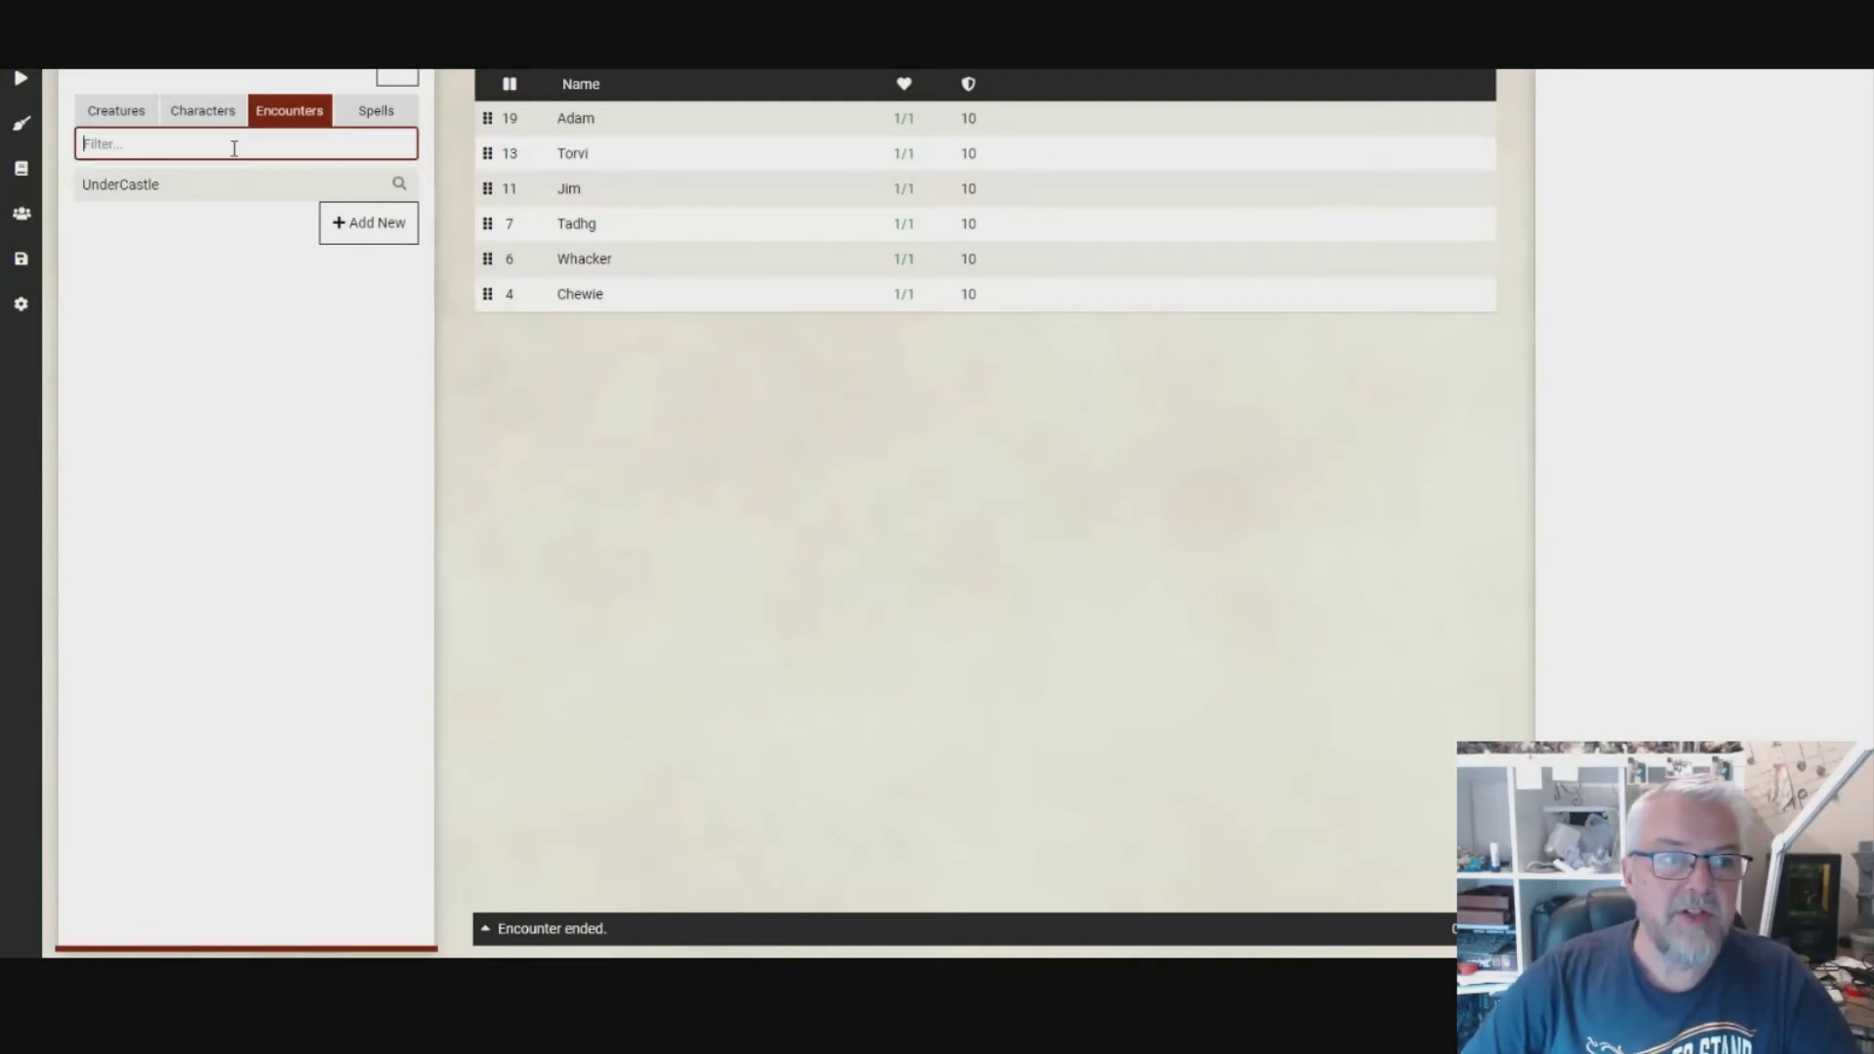
pyautogui.click(98, 108)
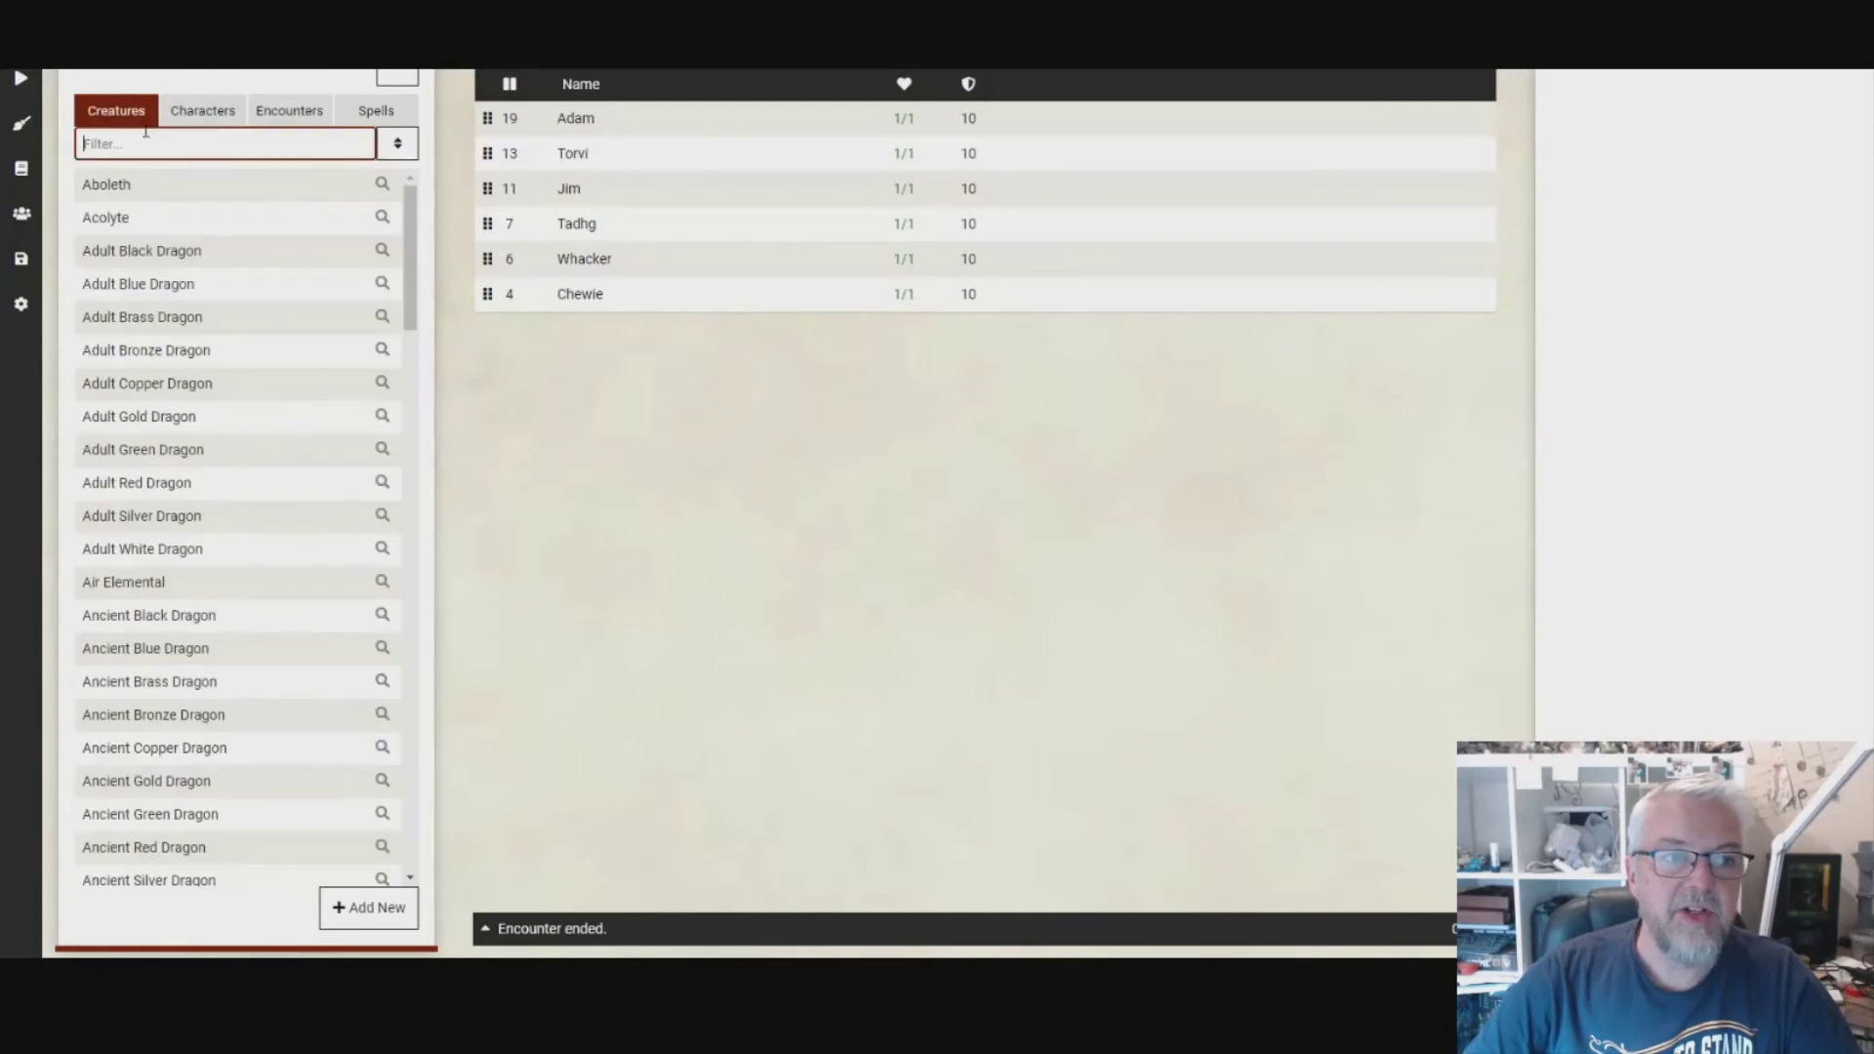
pyautogui.write('skel')
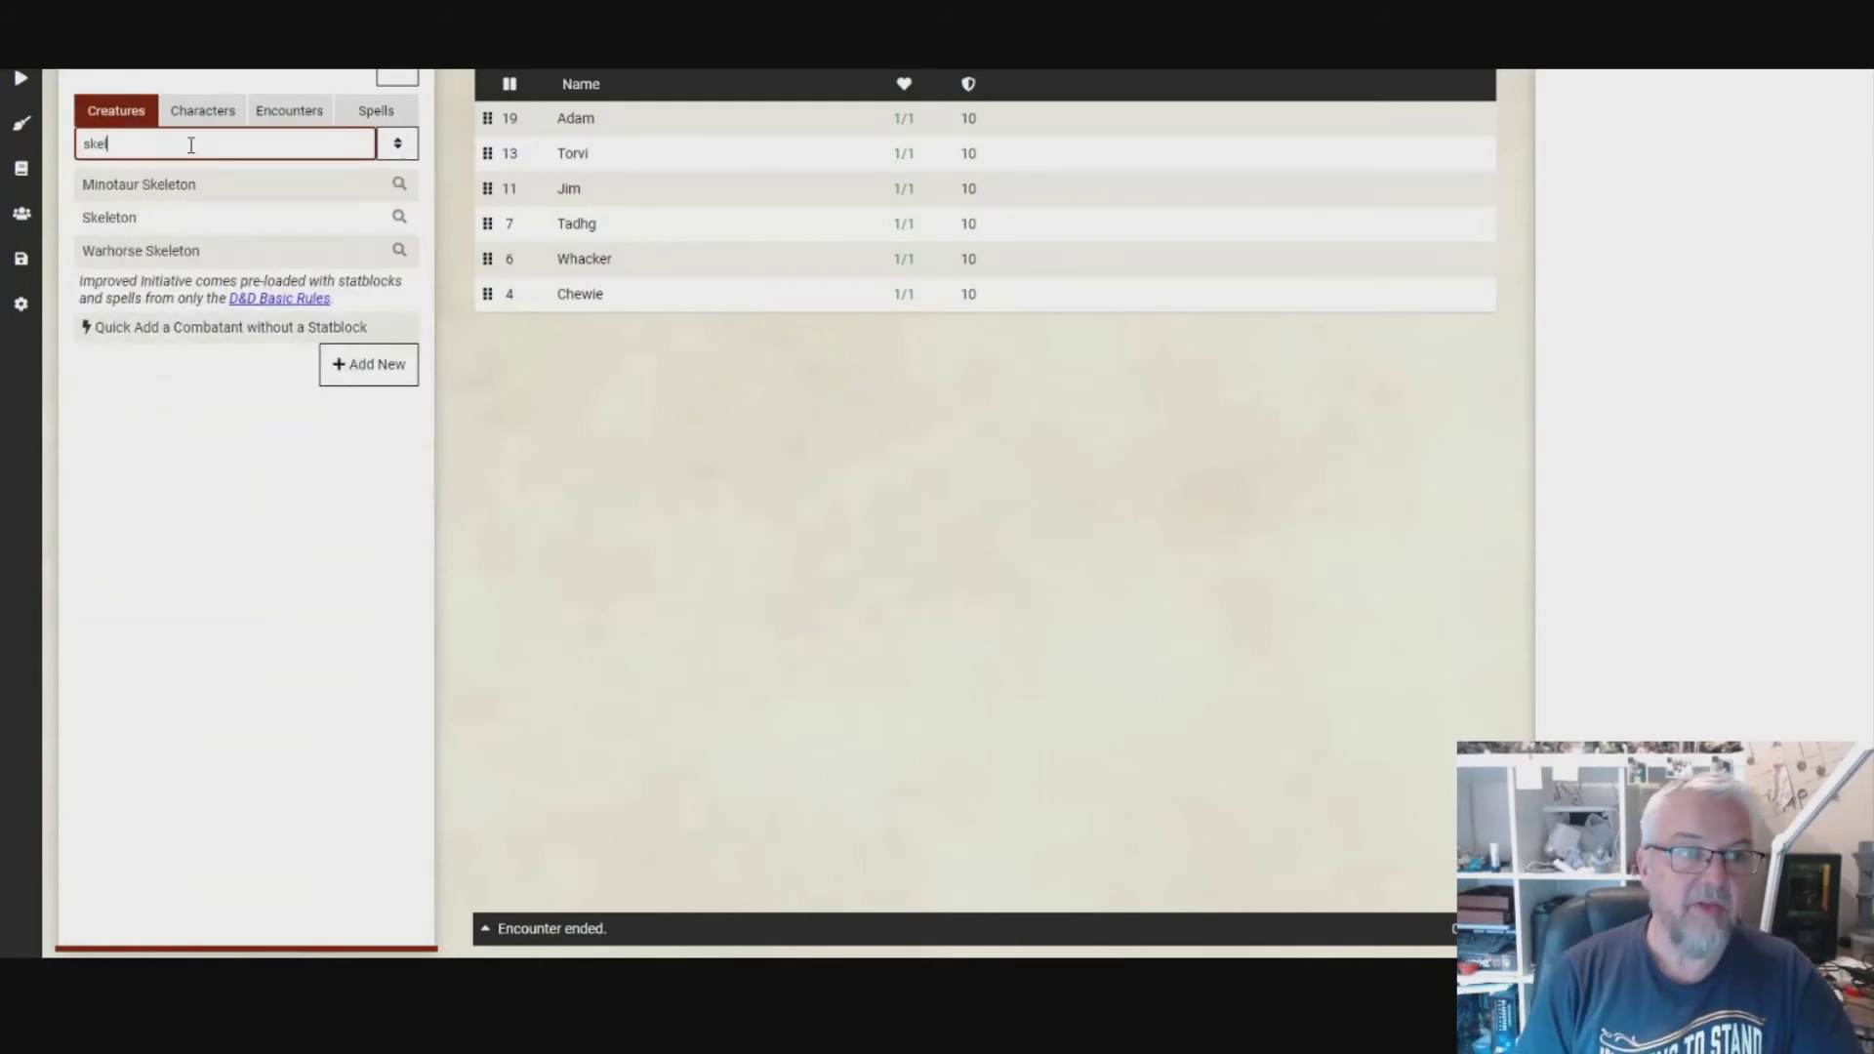
pyautogui.click(128, 226)
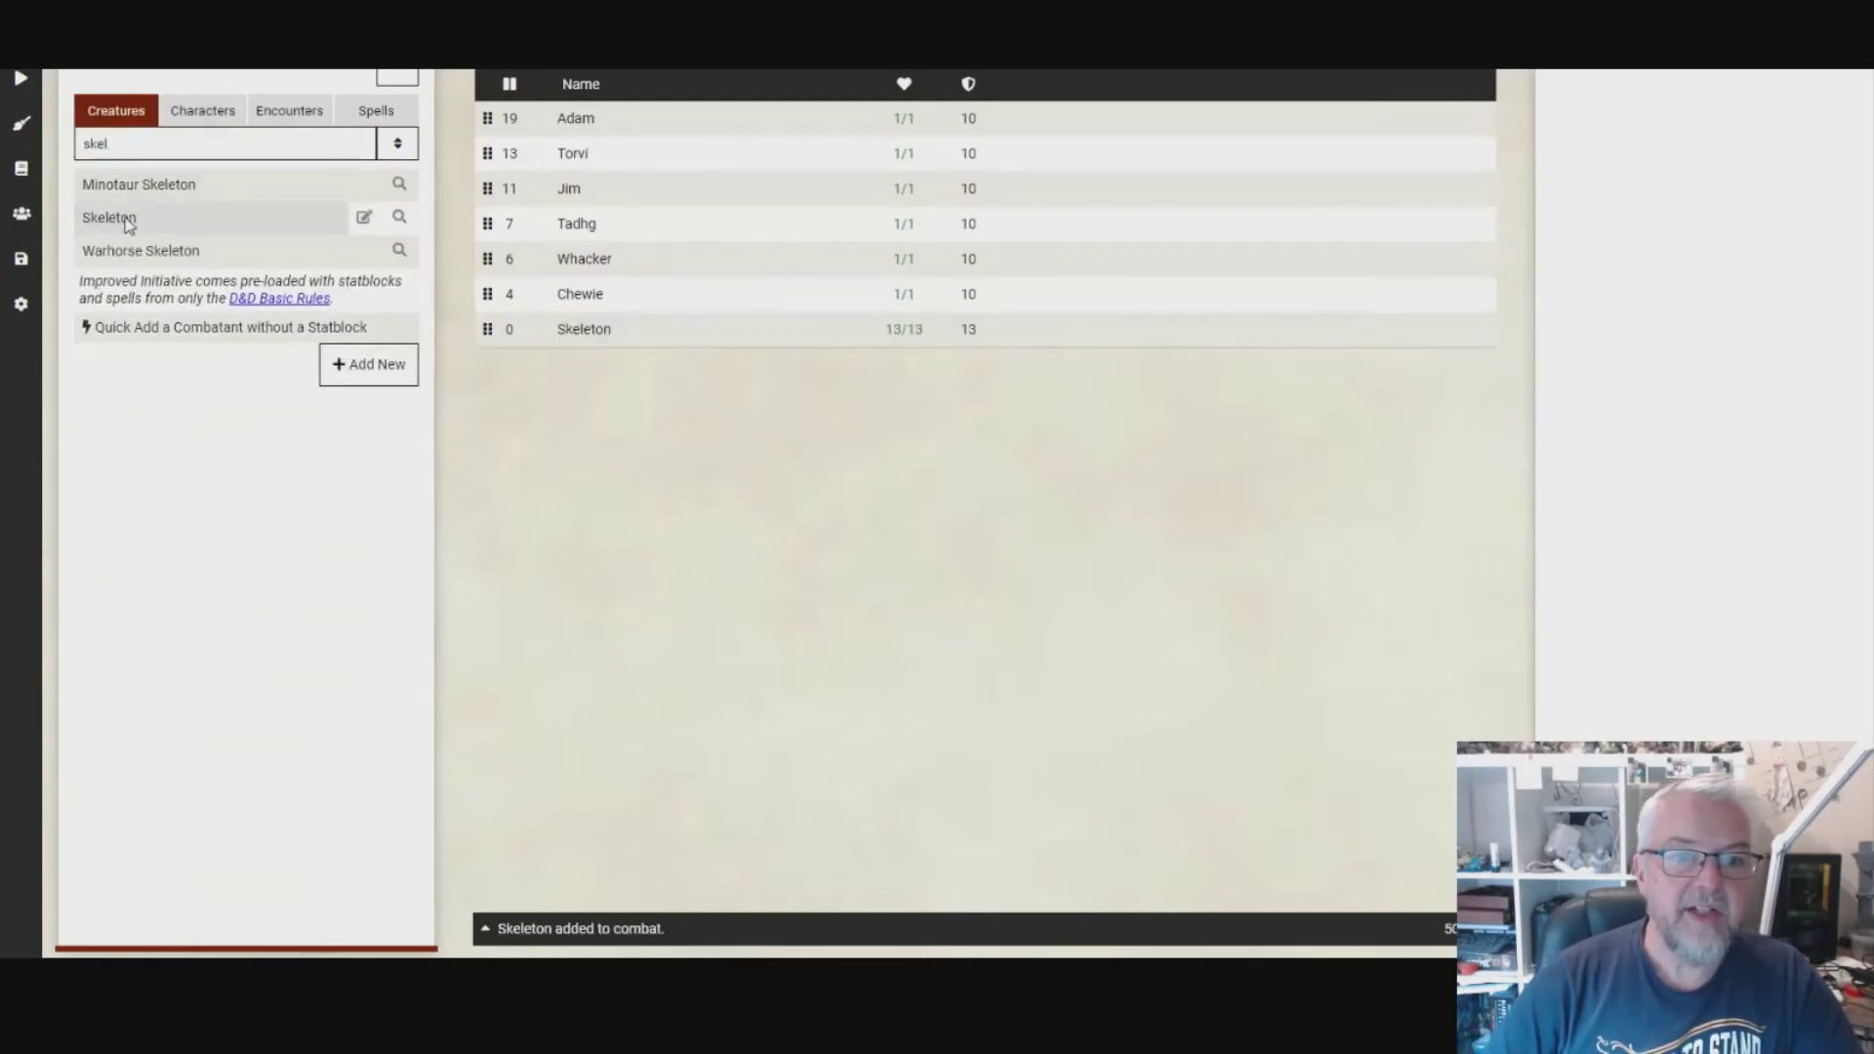
pyautogui.click(126, 222)
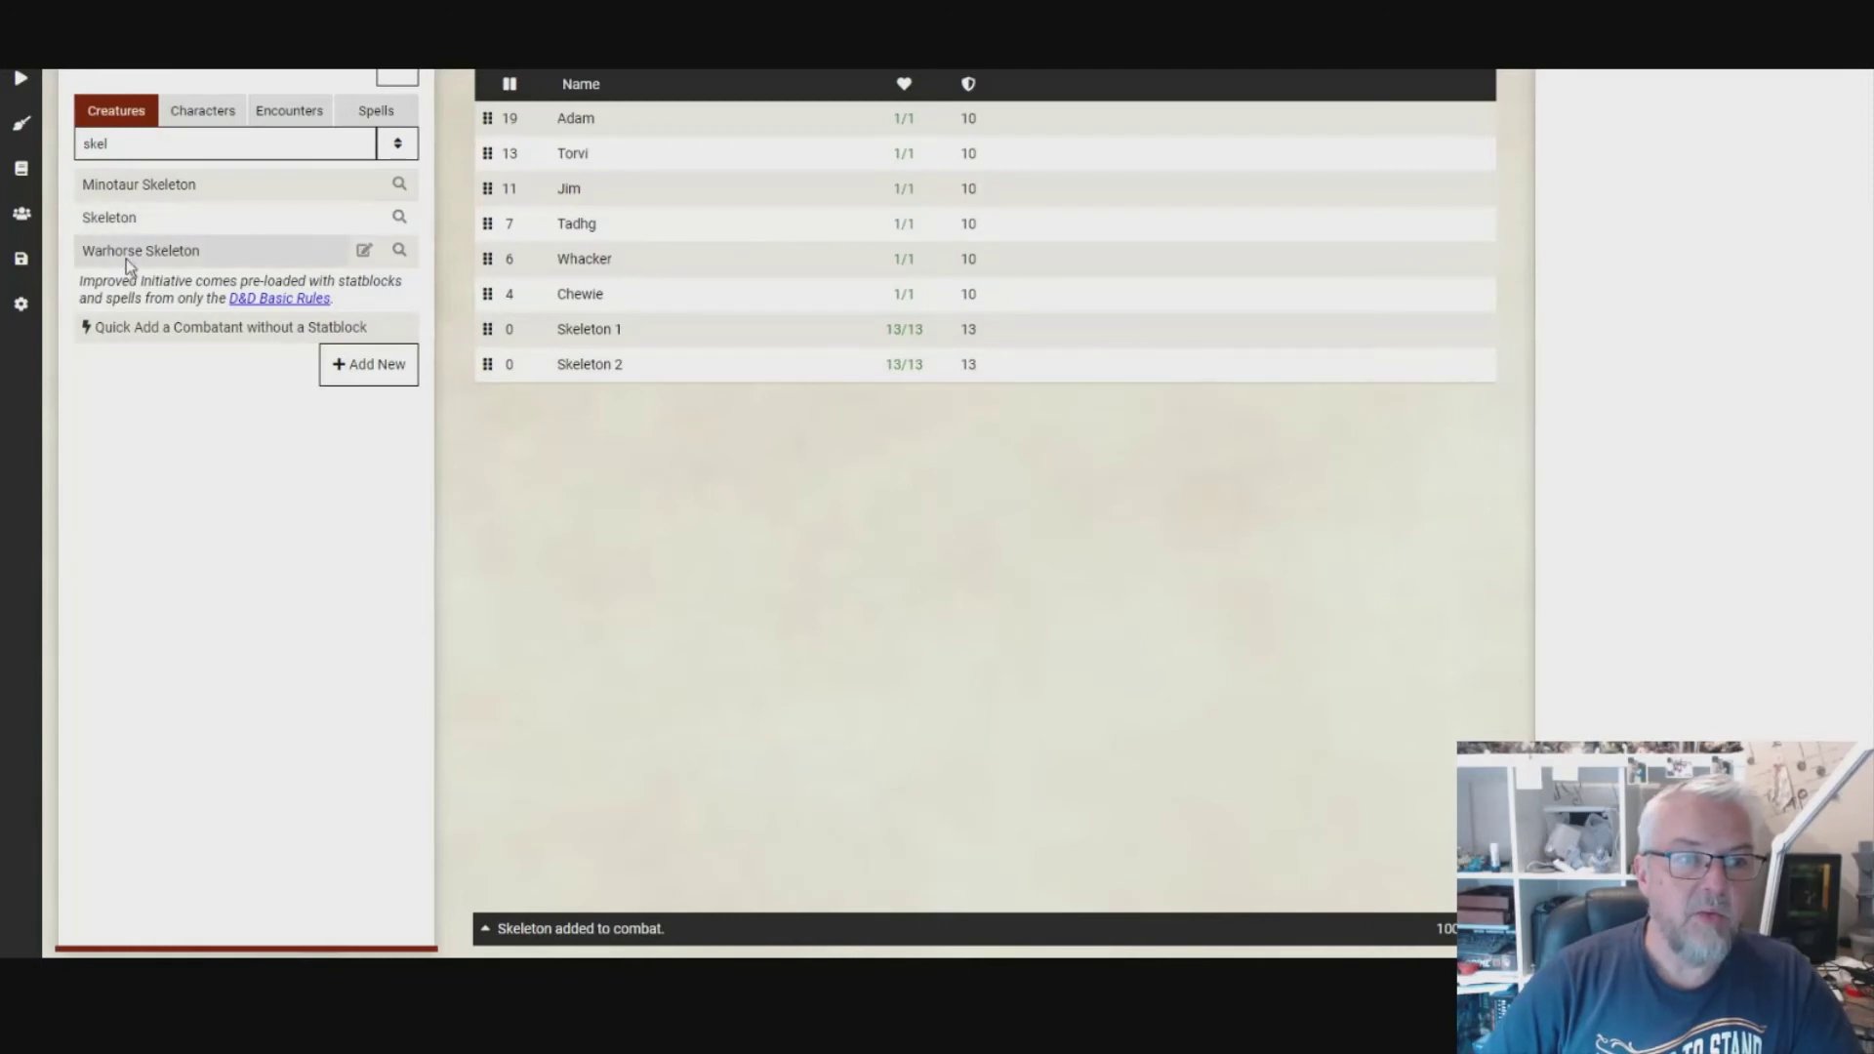
pyautogui.click(126, 256)
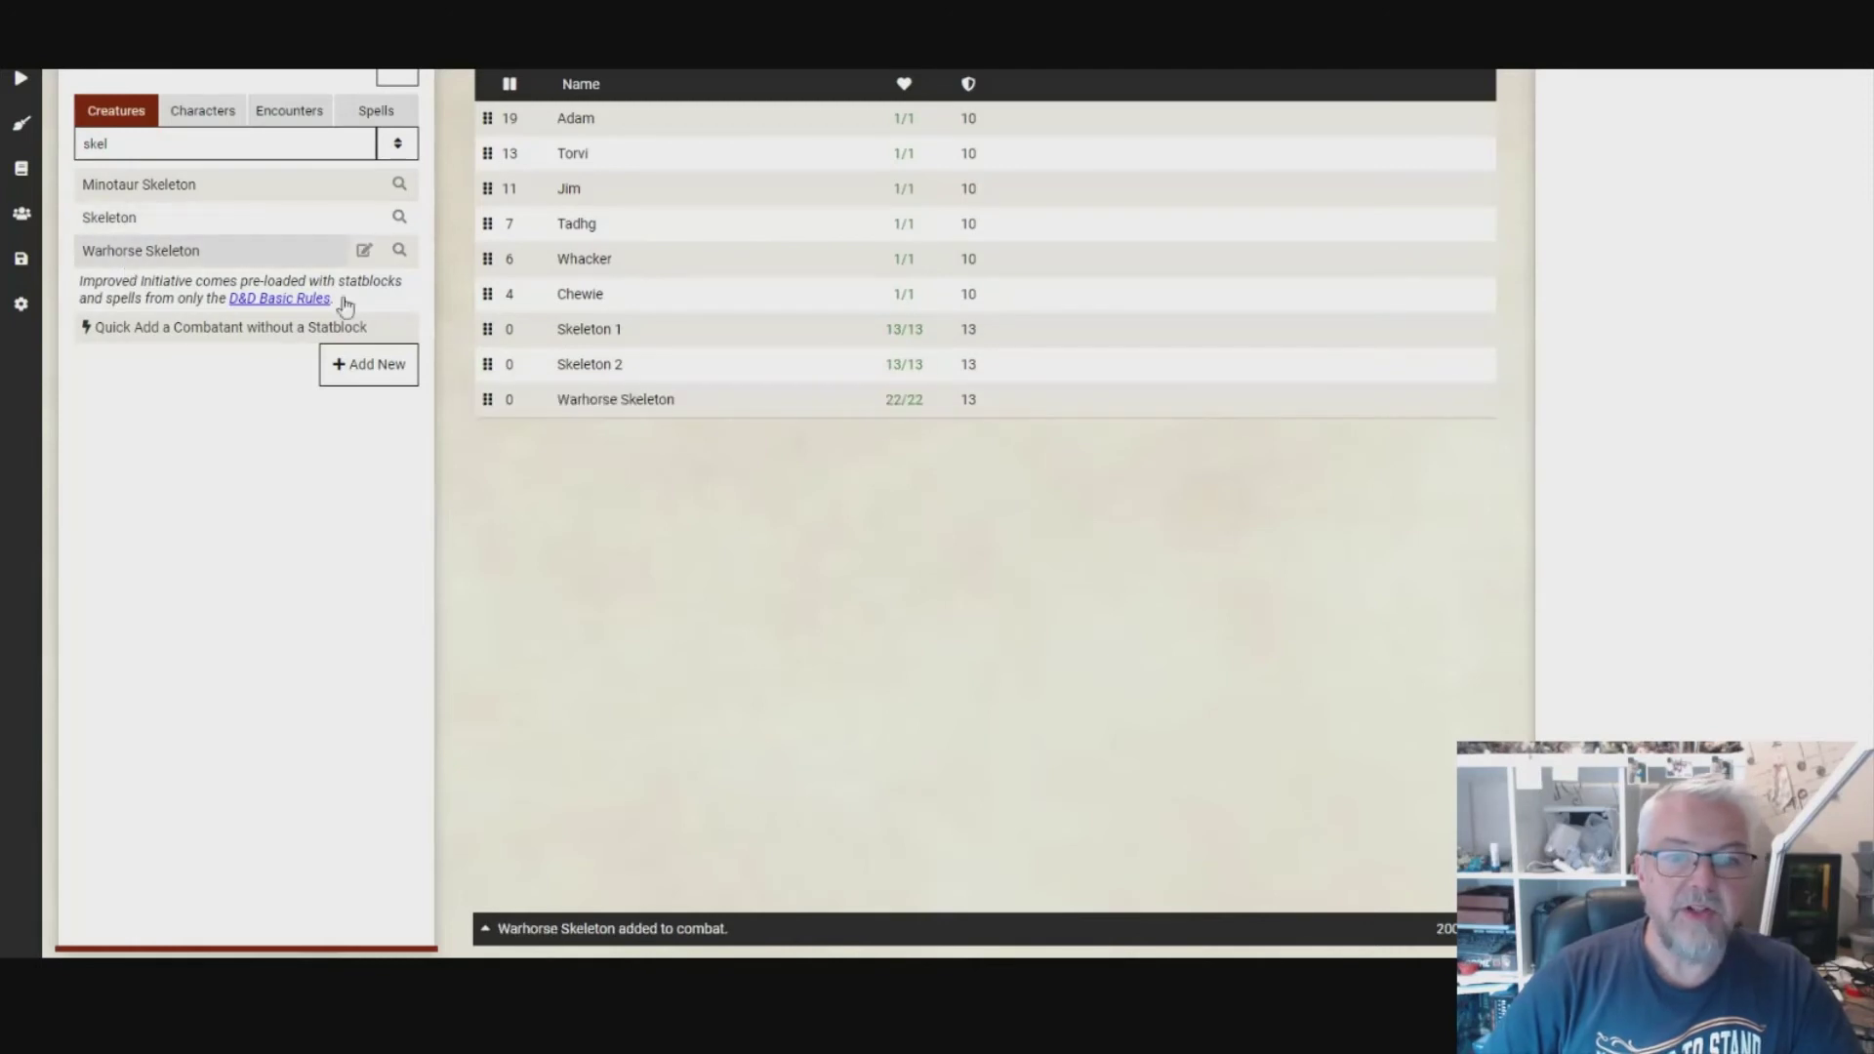
pyautogui.click(1293, 336)
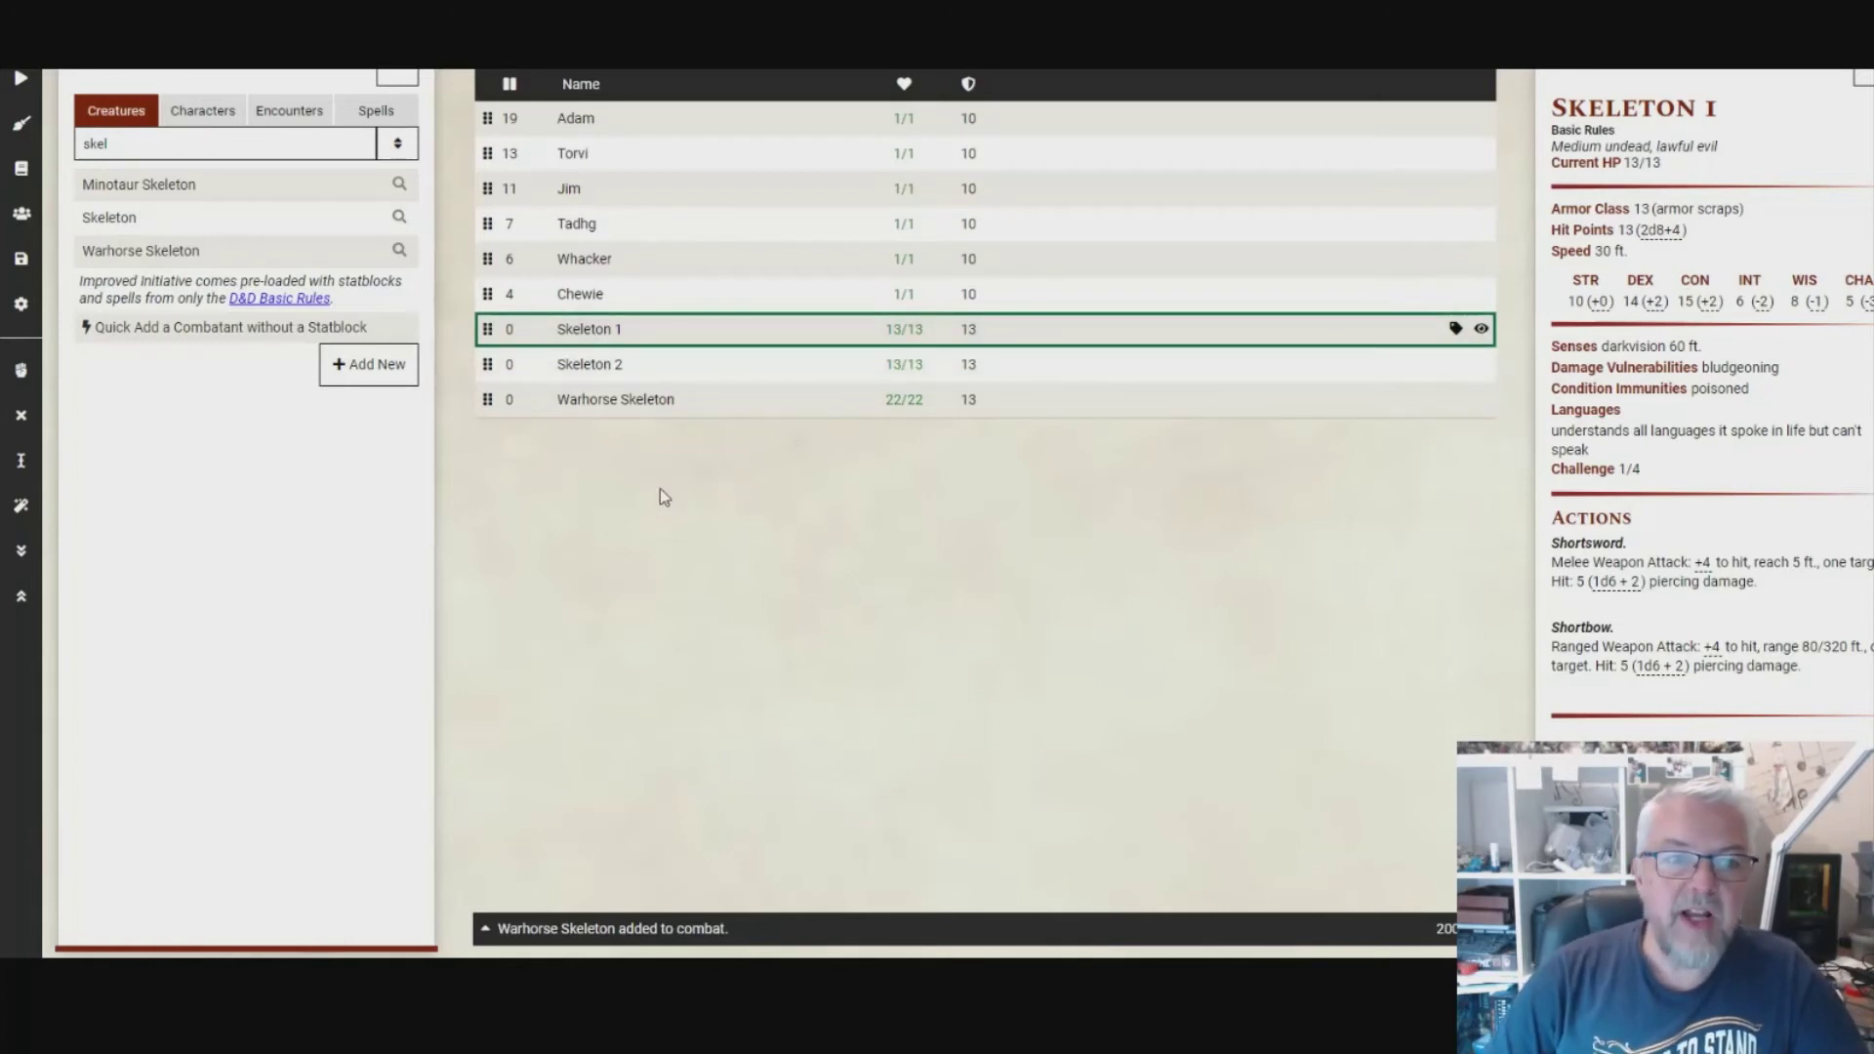
# Save the current combatants to the encounter library as "Two Skeletons and a horse".
pyautogui.click(295, 105)
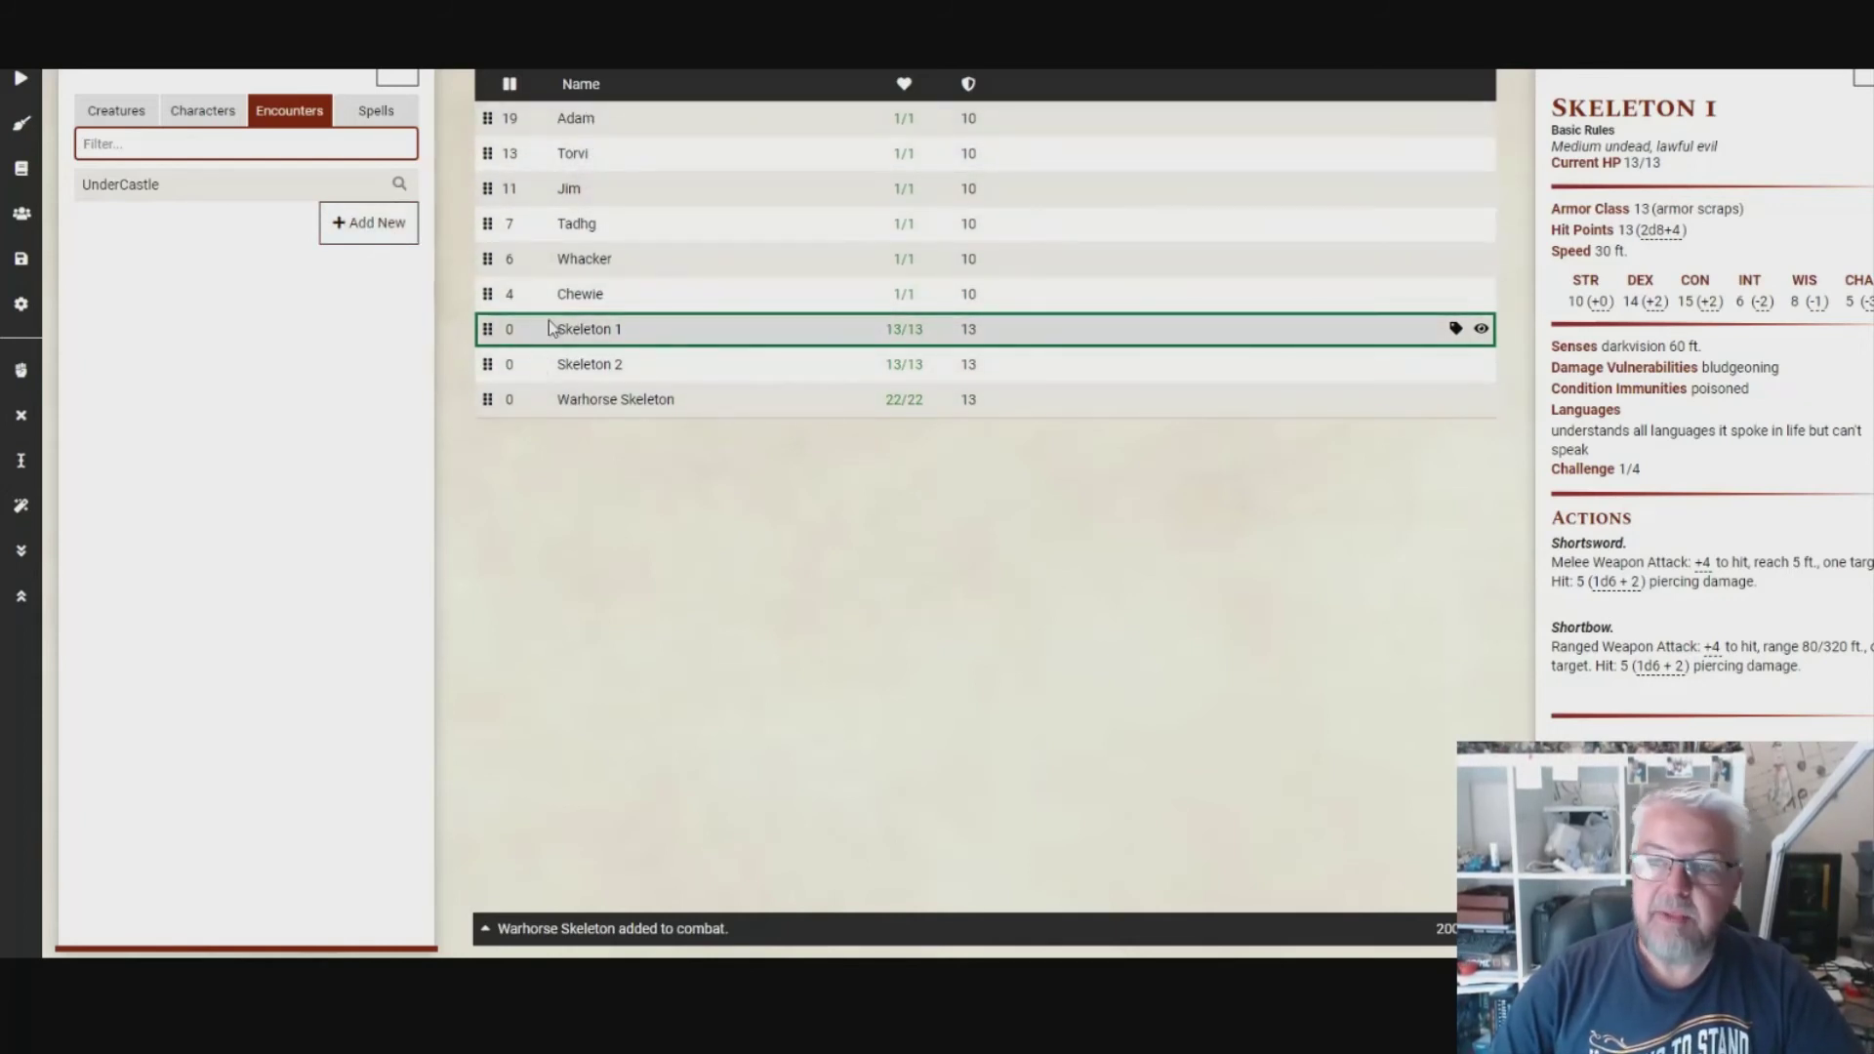
pyautogui.click(364, 228)
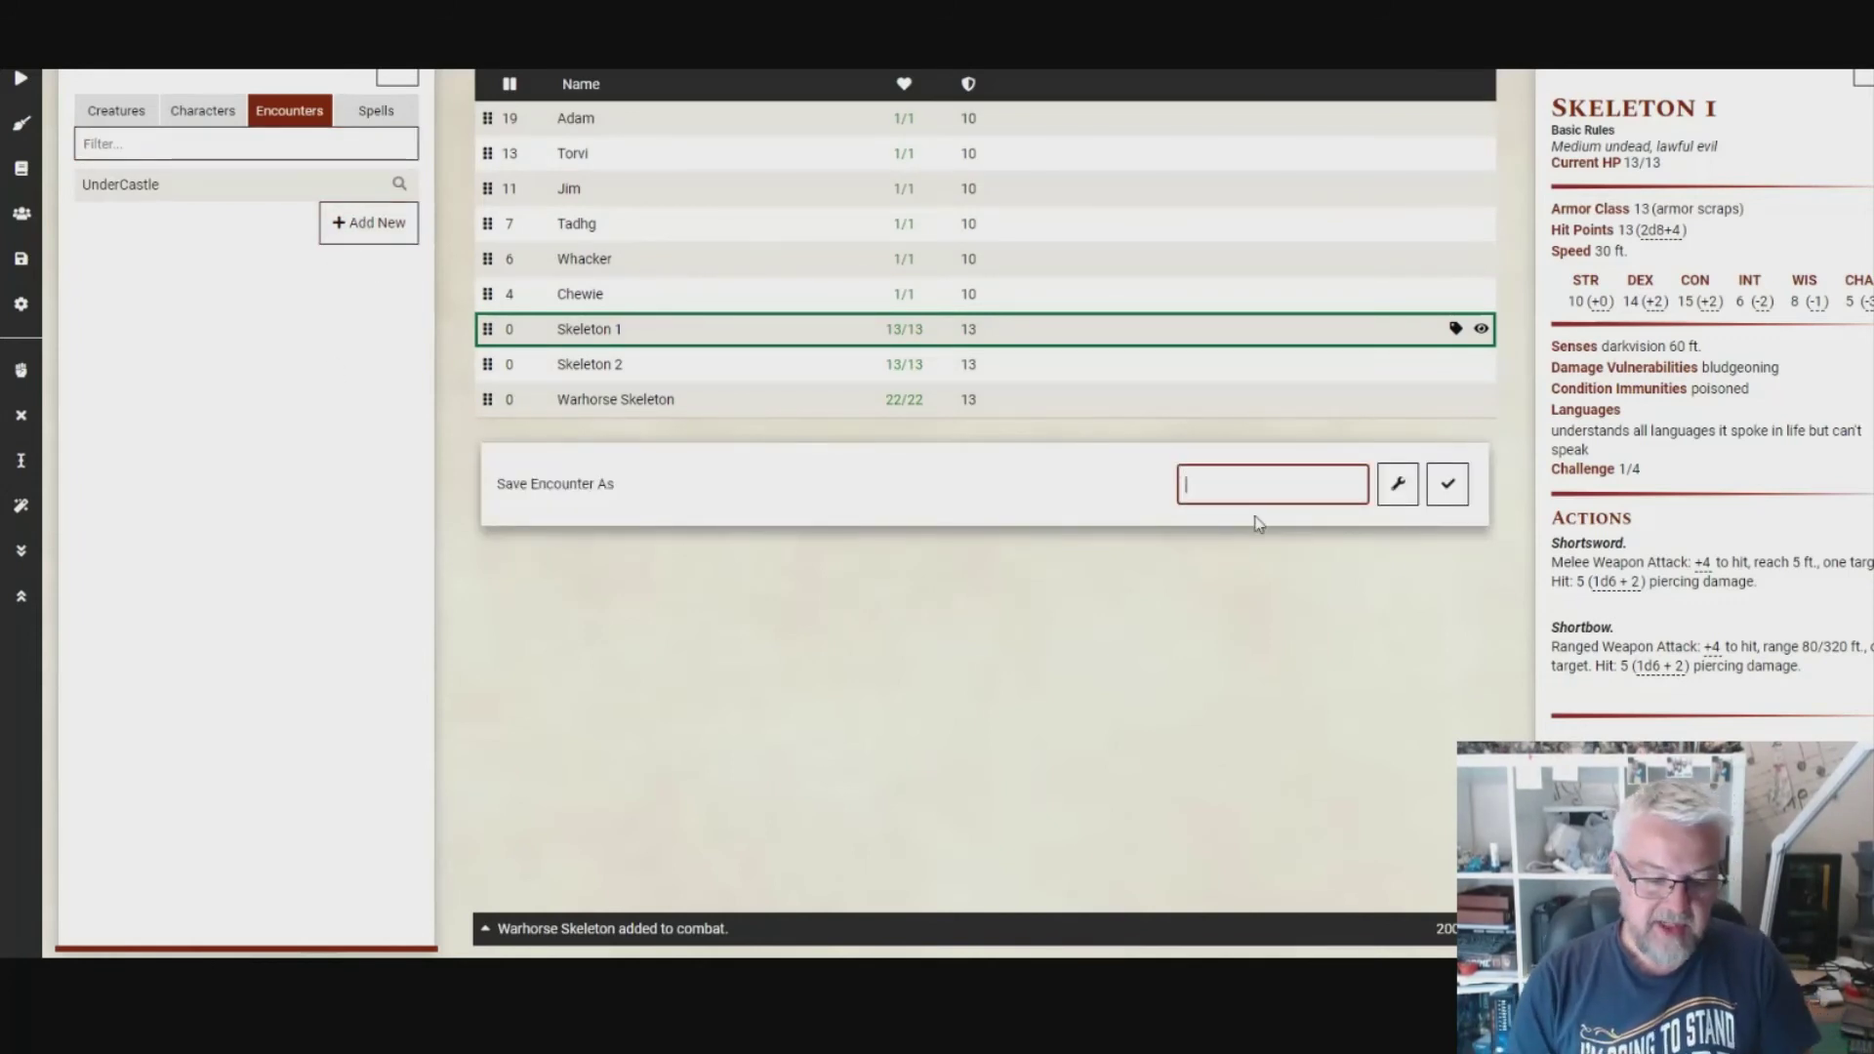
pyautogui.write('Two Sk')
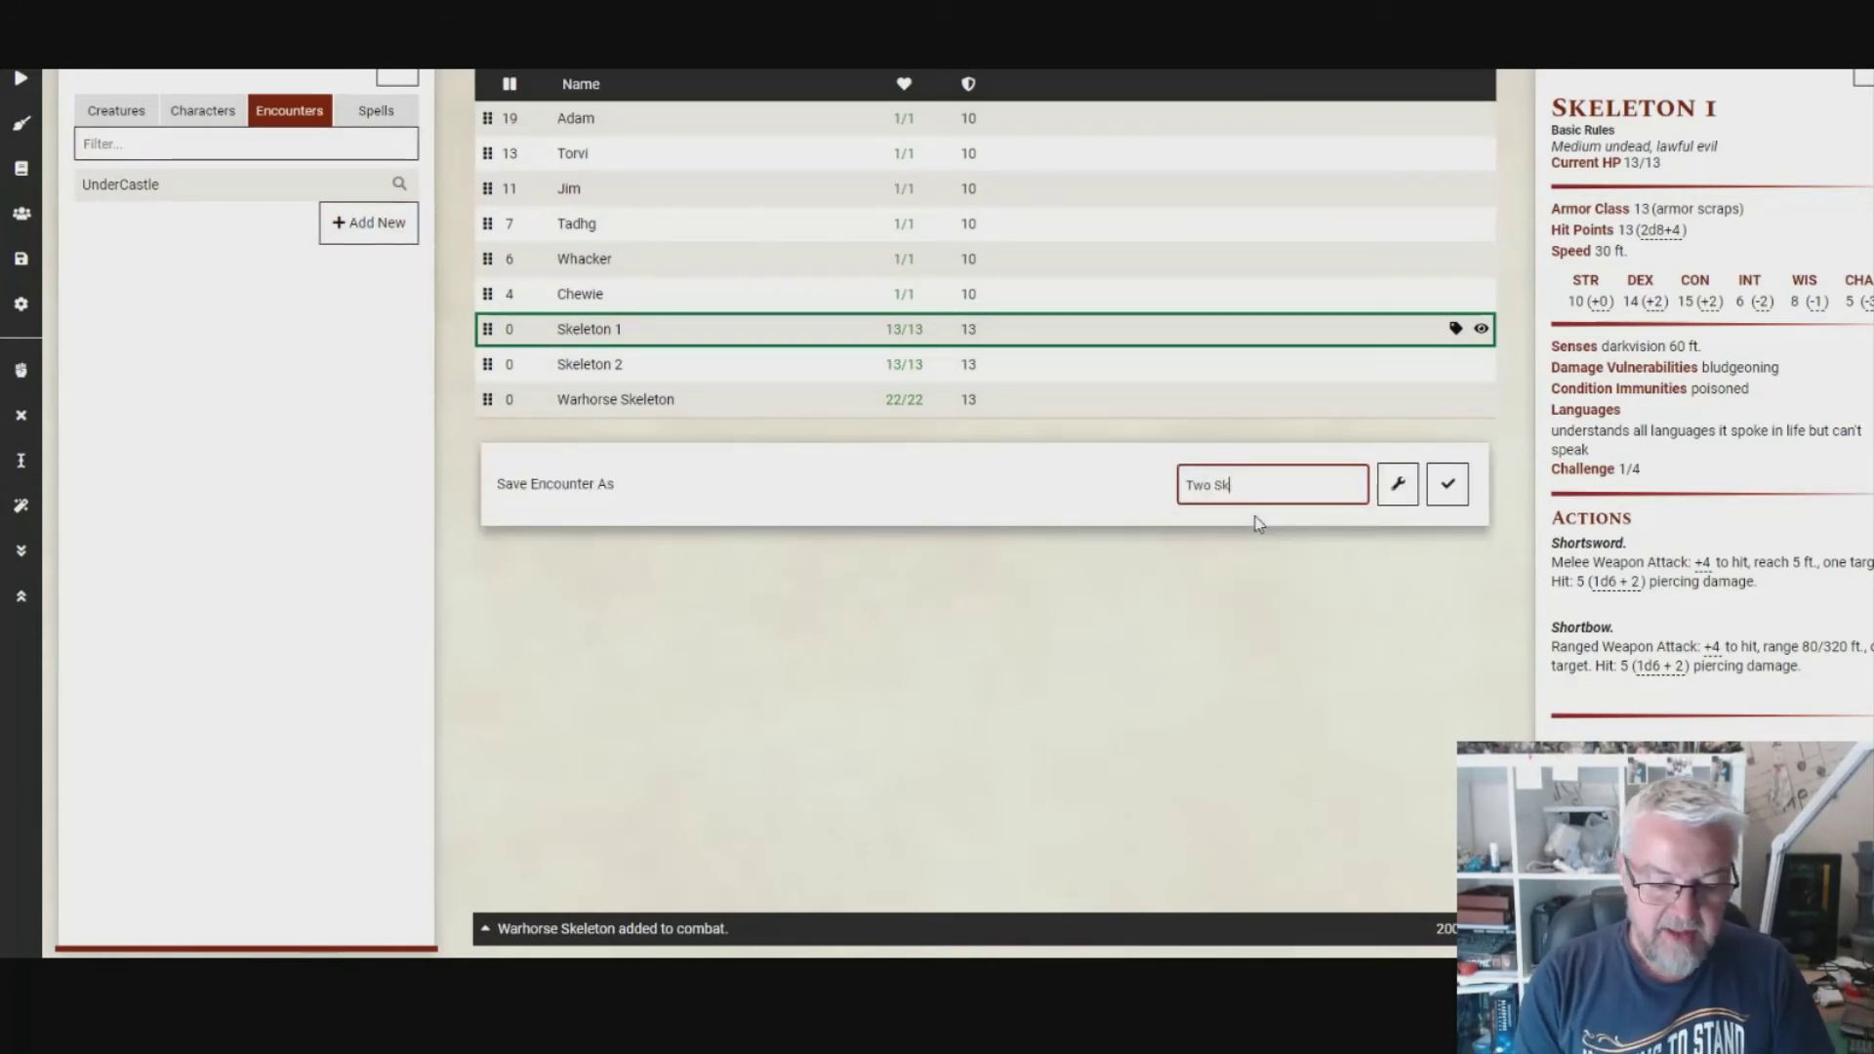
pyautogui.write('eletons and ')
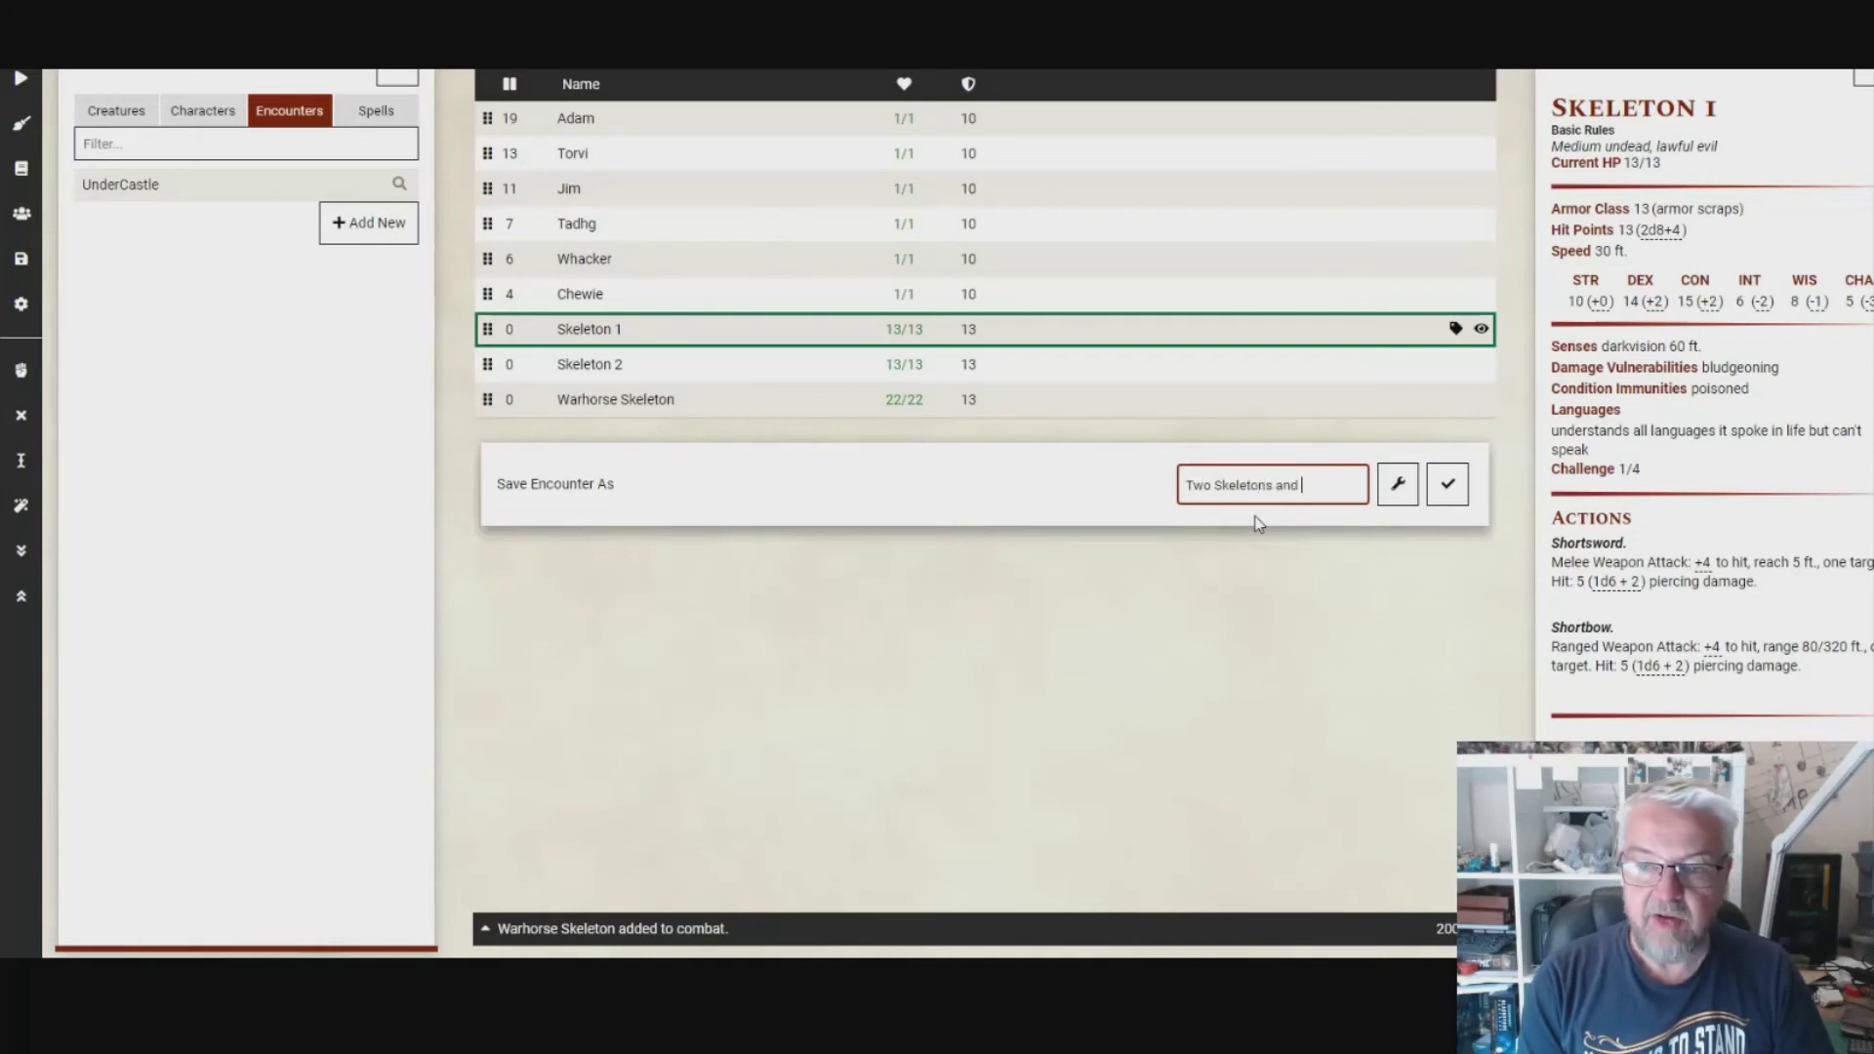
pyautogui.write('a horse')
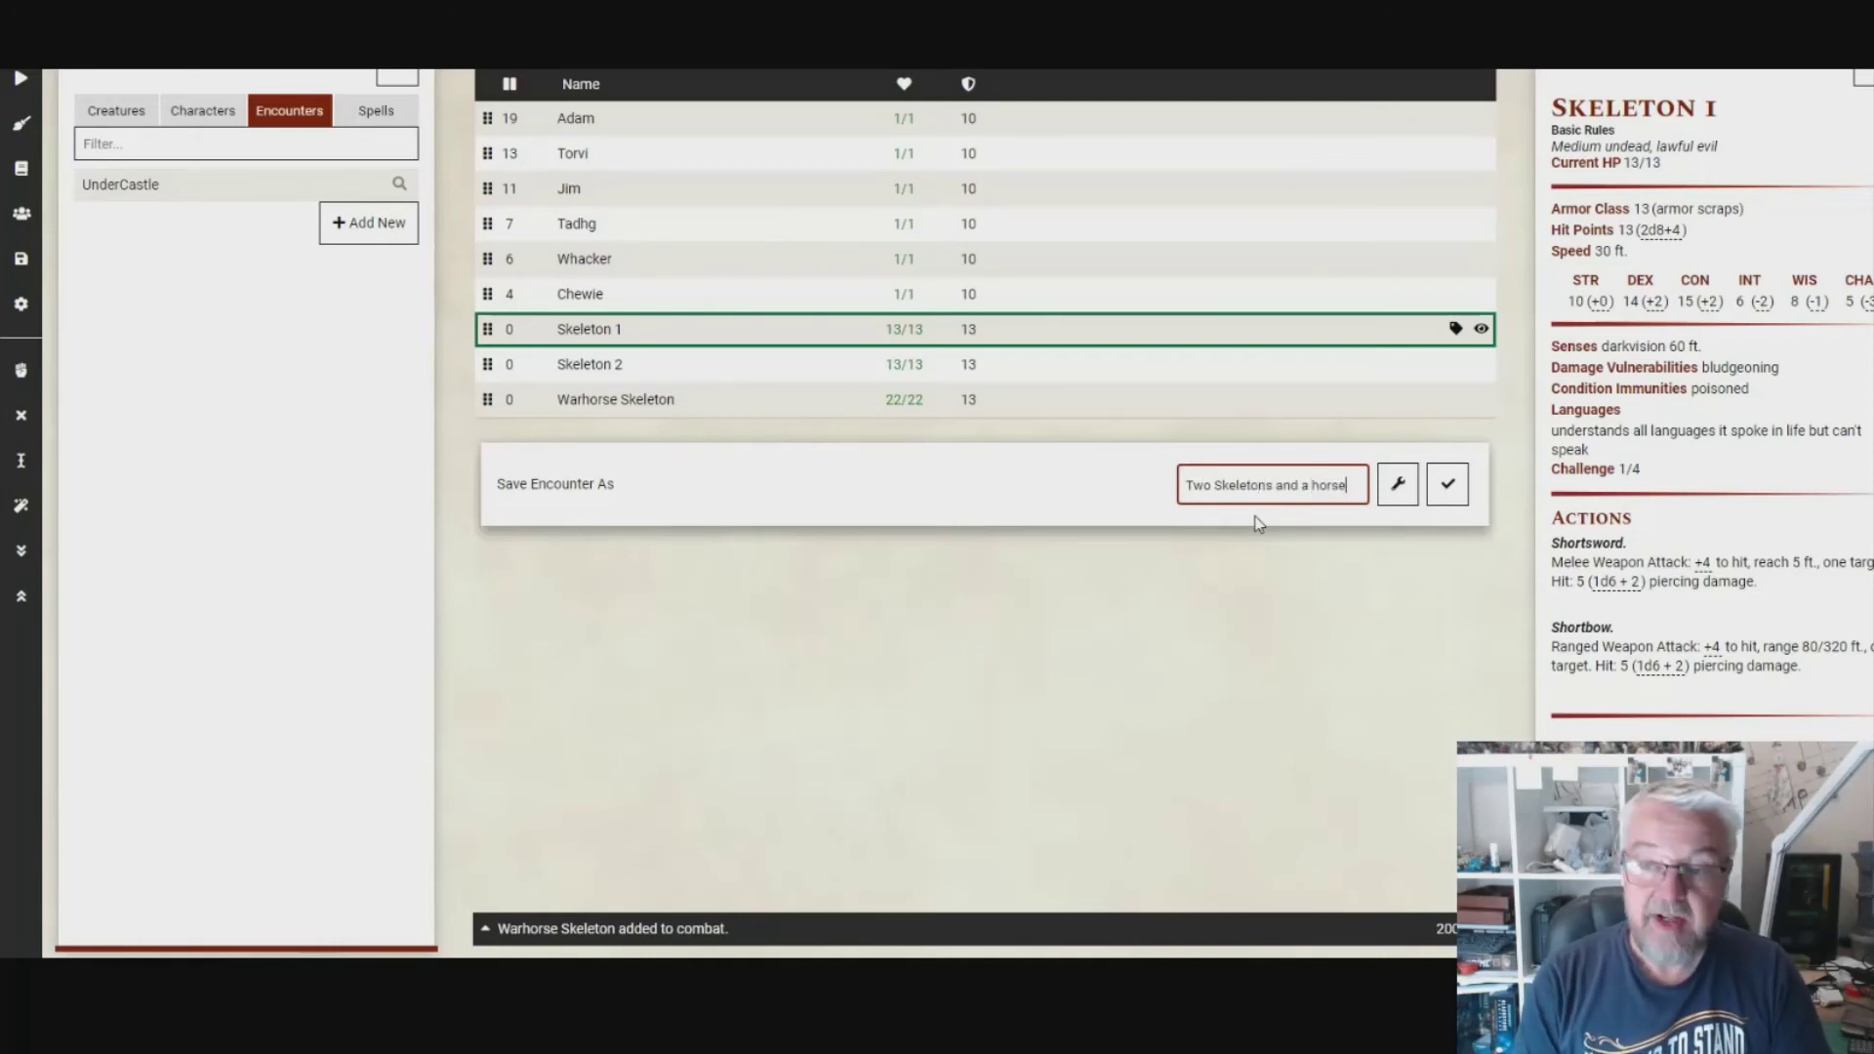
pyautogui.click(1448, 485)
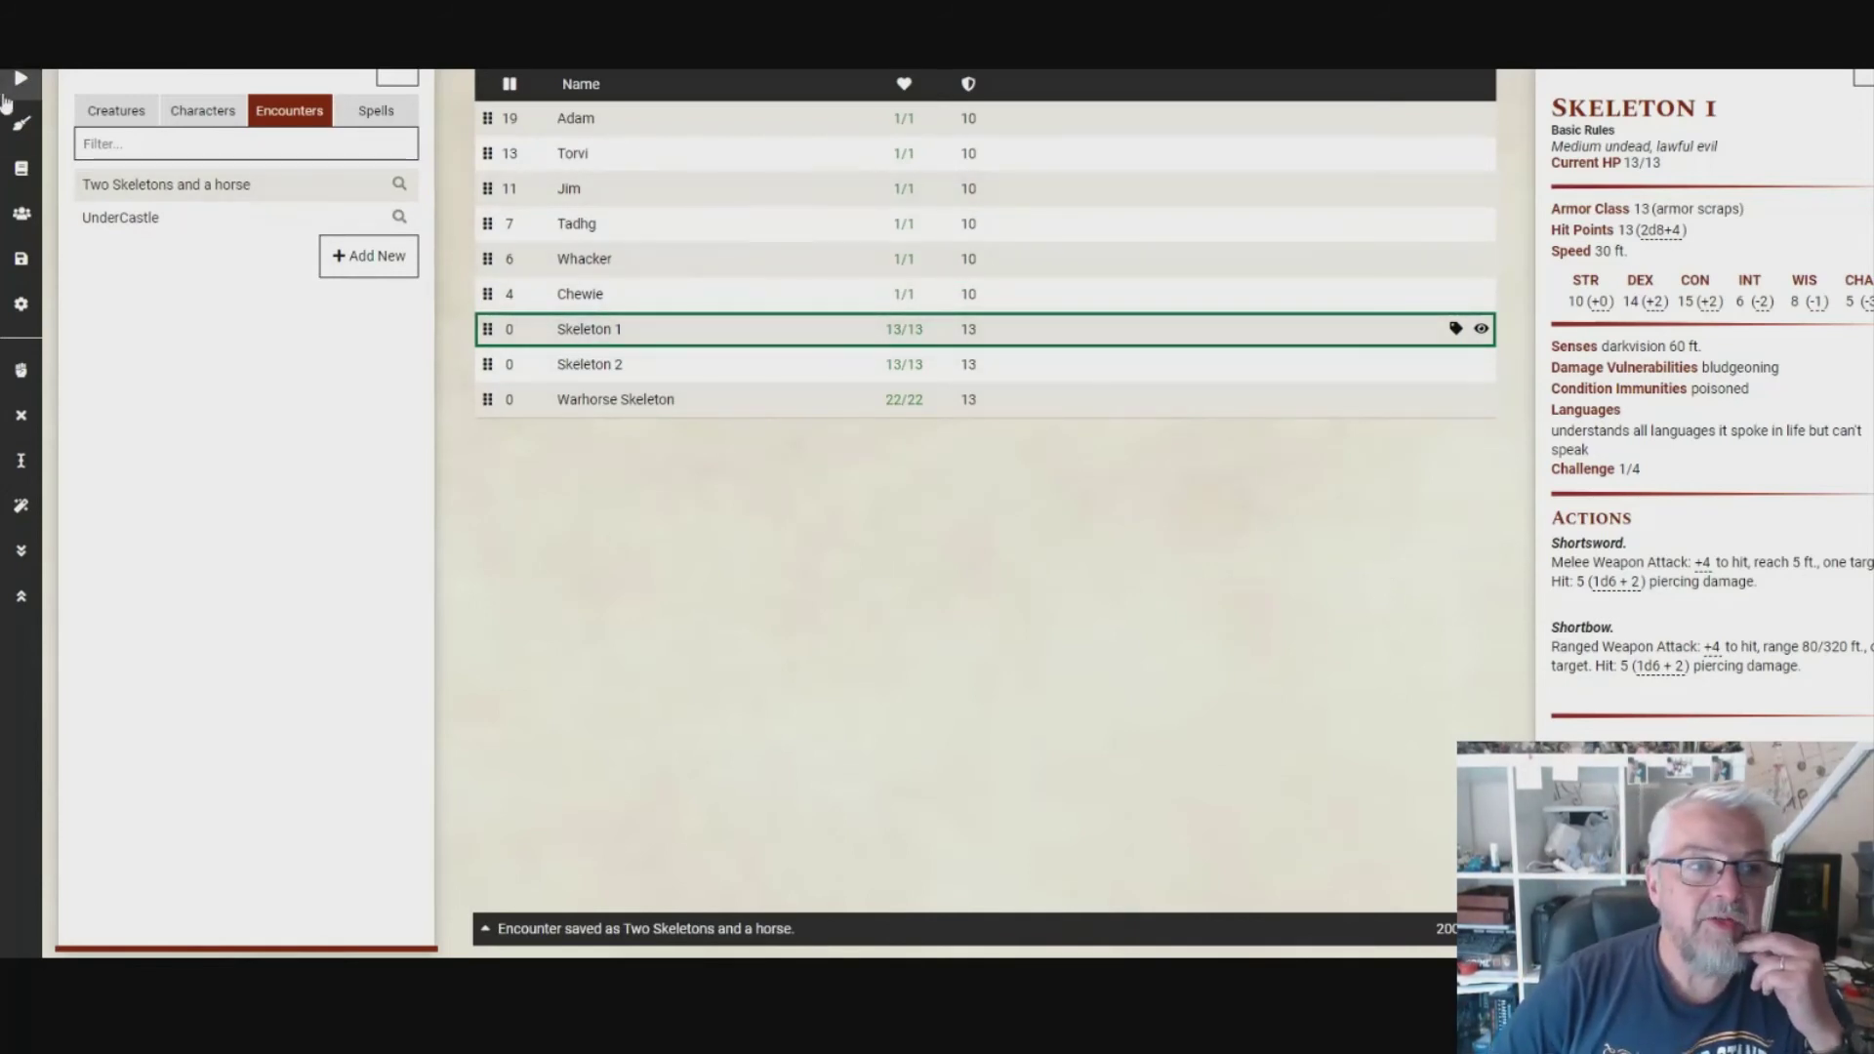
# Clear the creatures from the combat, keeping the player characters, and load the saved encounter "Two Skeletons and a horse".
pyautogui.click(20, 124)
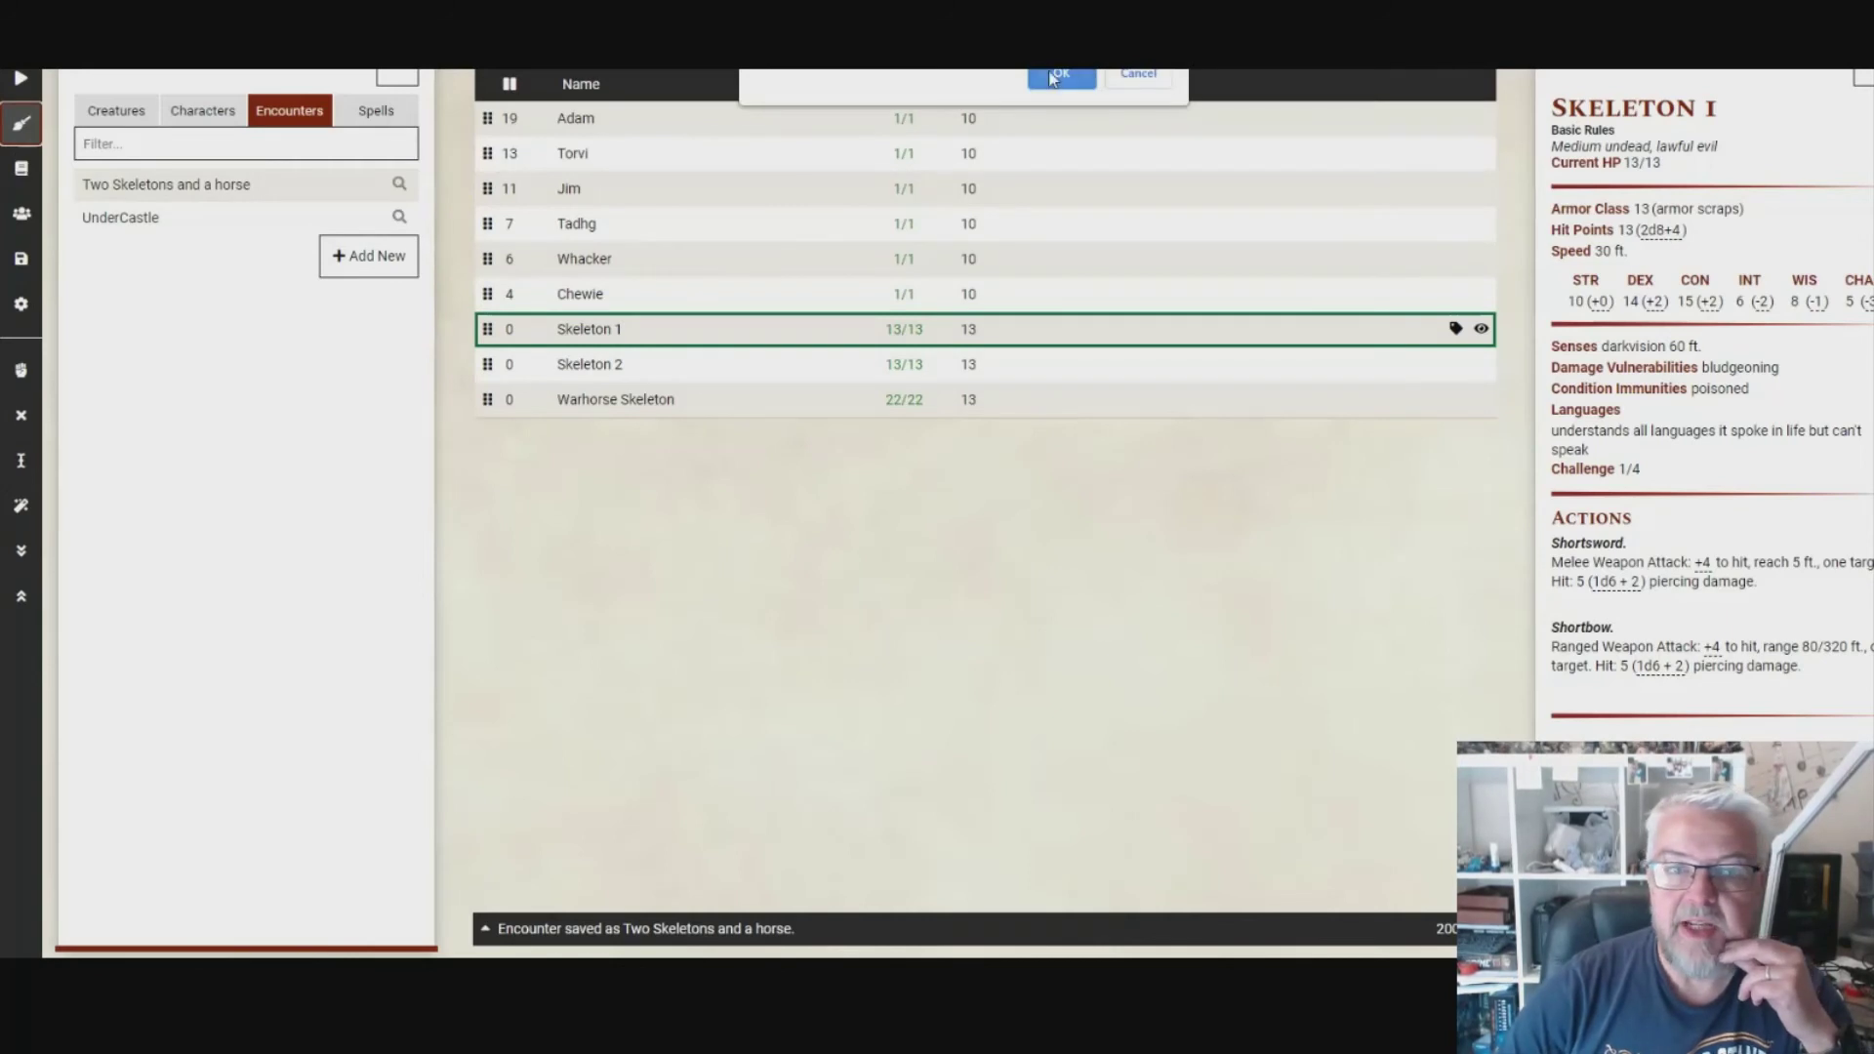
pyautogui.click(1061, 74)
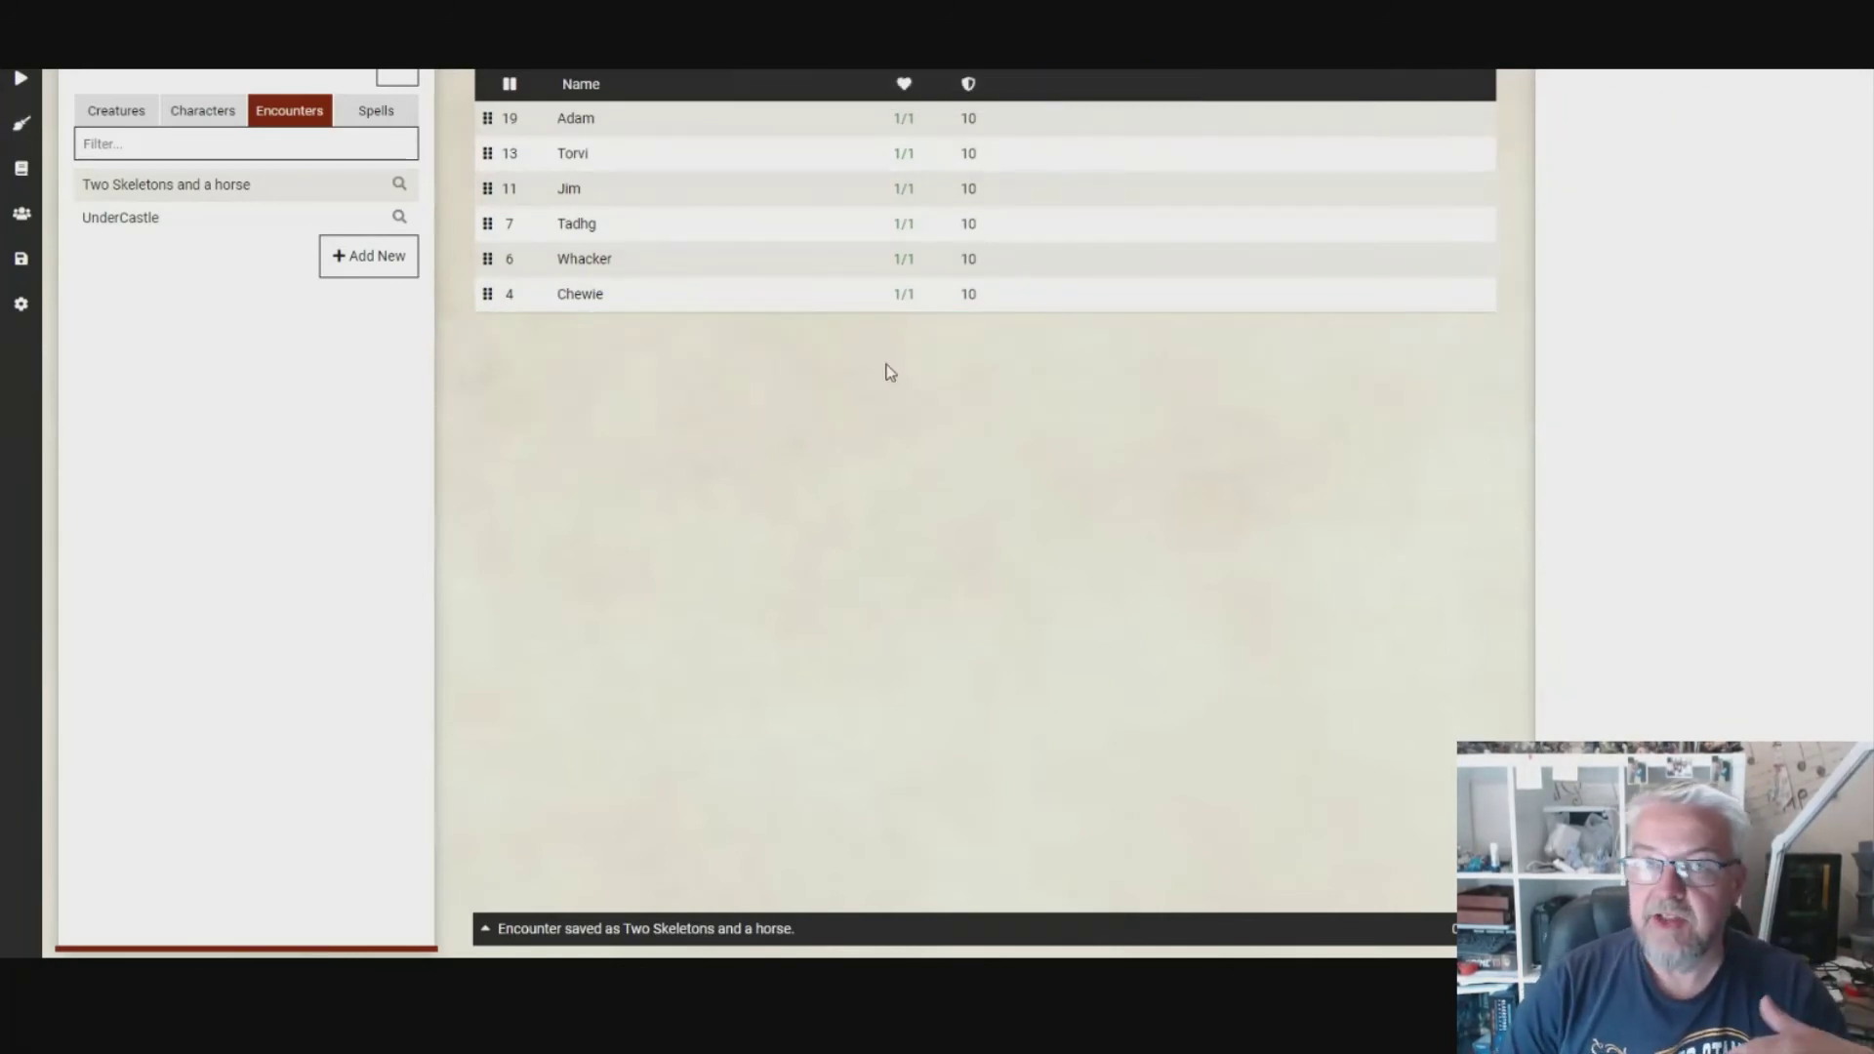
pyautogui.moveTo(203, 191)
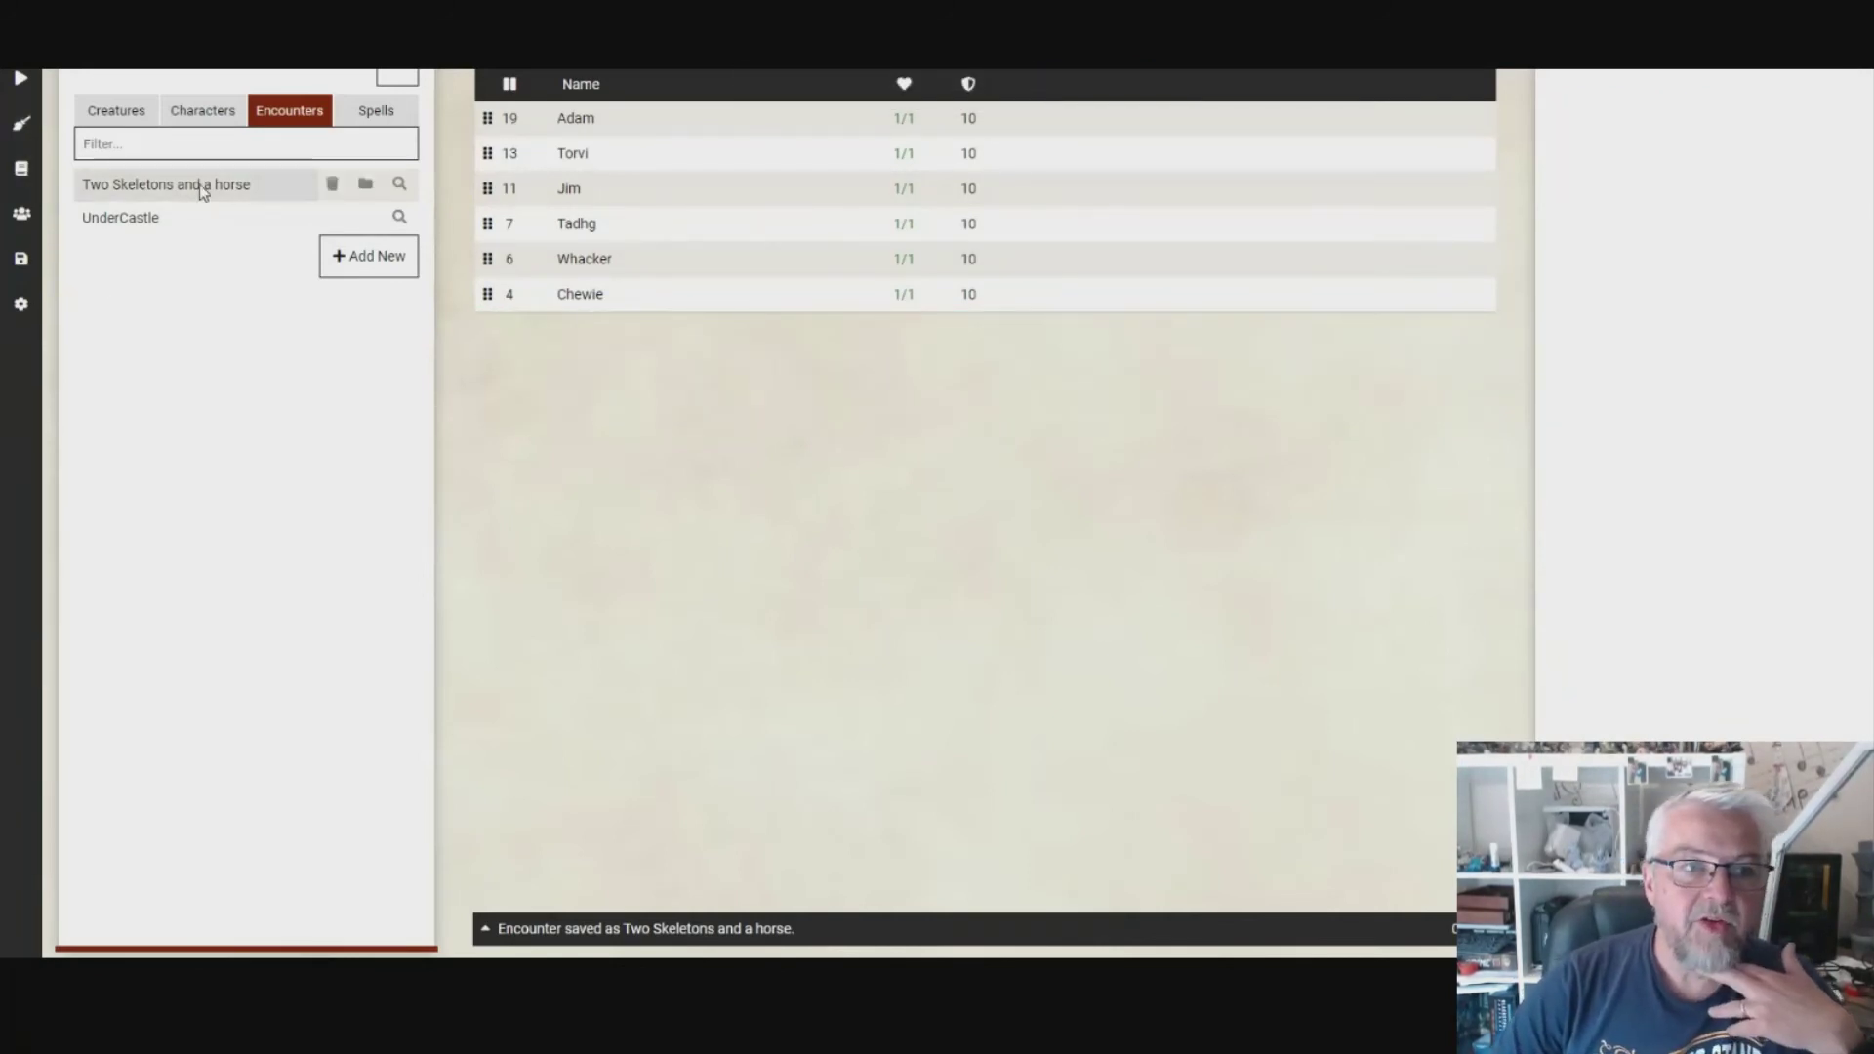
pyautogui.click(144, 191)
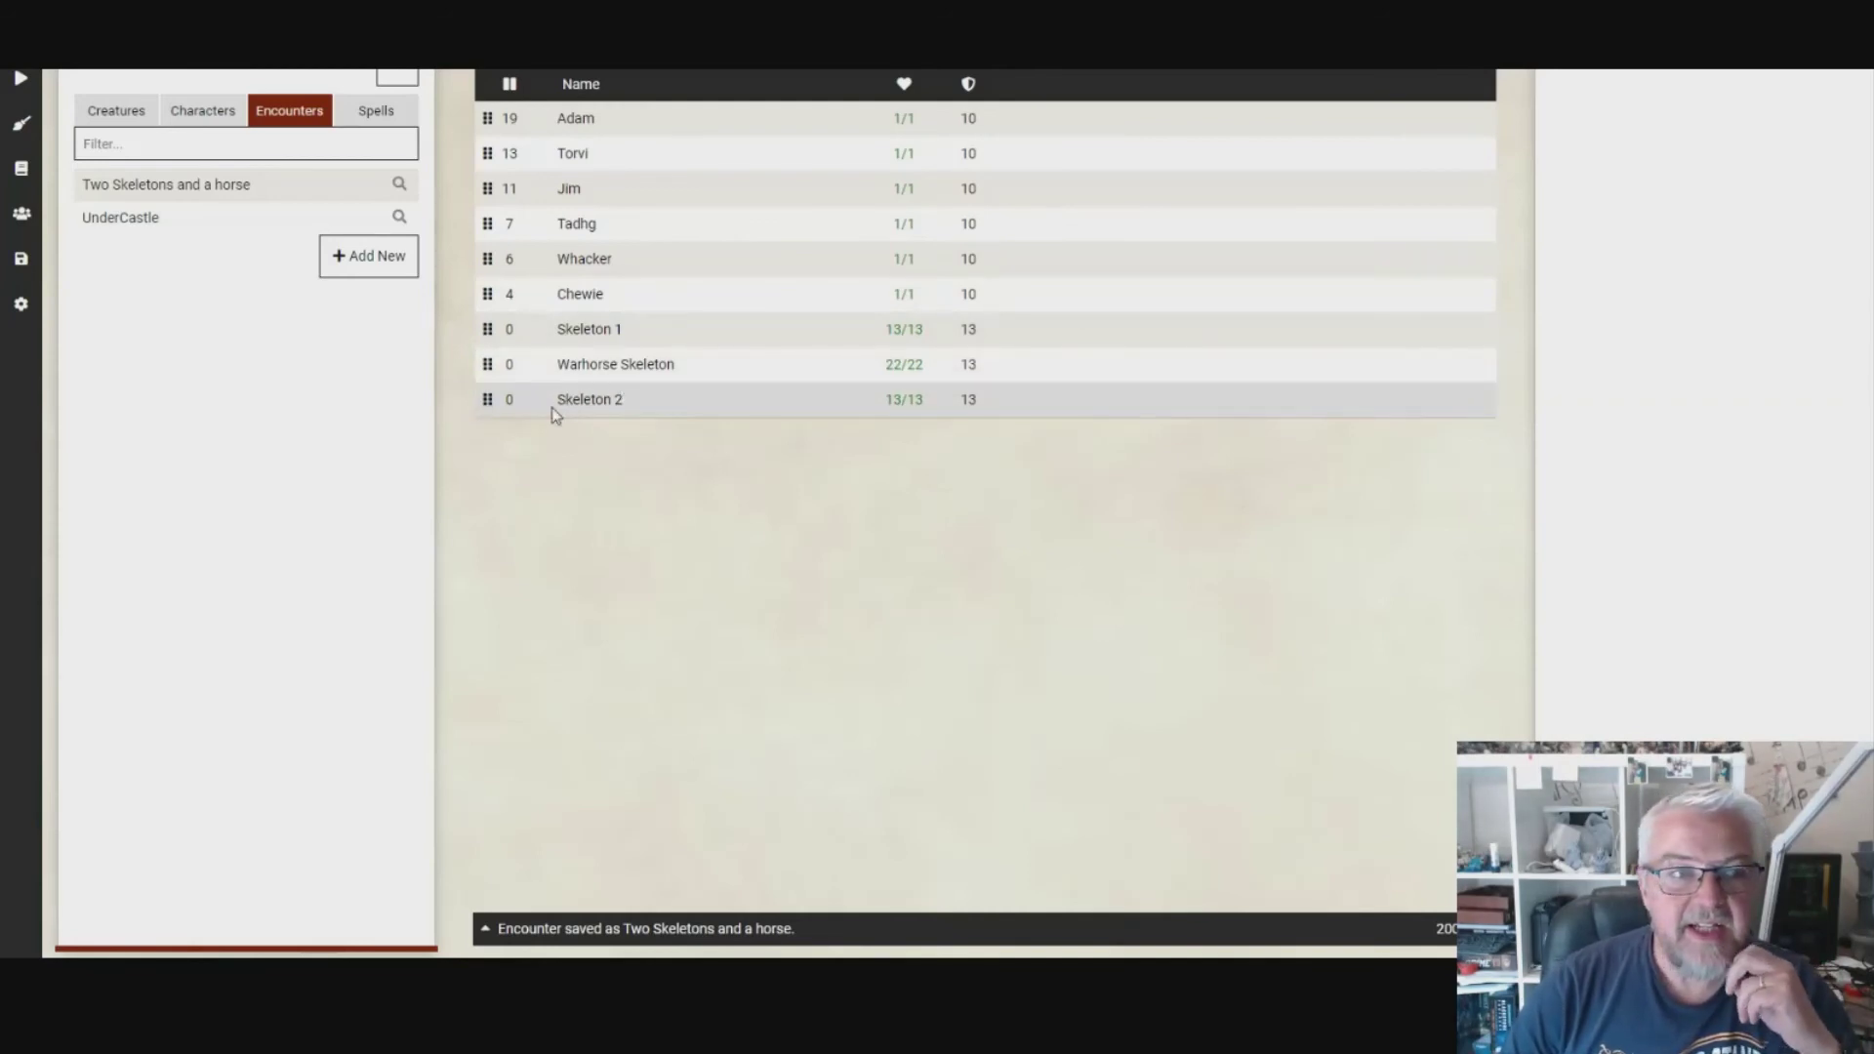
# Add a second copy of "Two Skeletons and a horse" to the combat, and clear all creatures, keeping the player characters.
pyautogui.moveTo(197, 180)
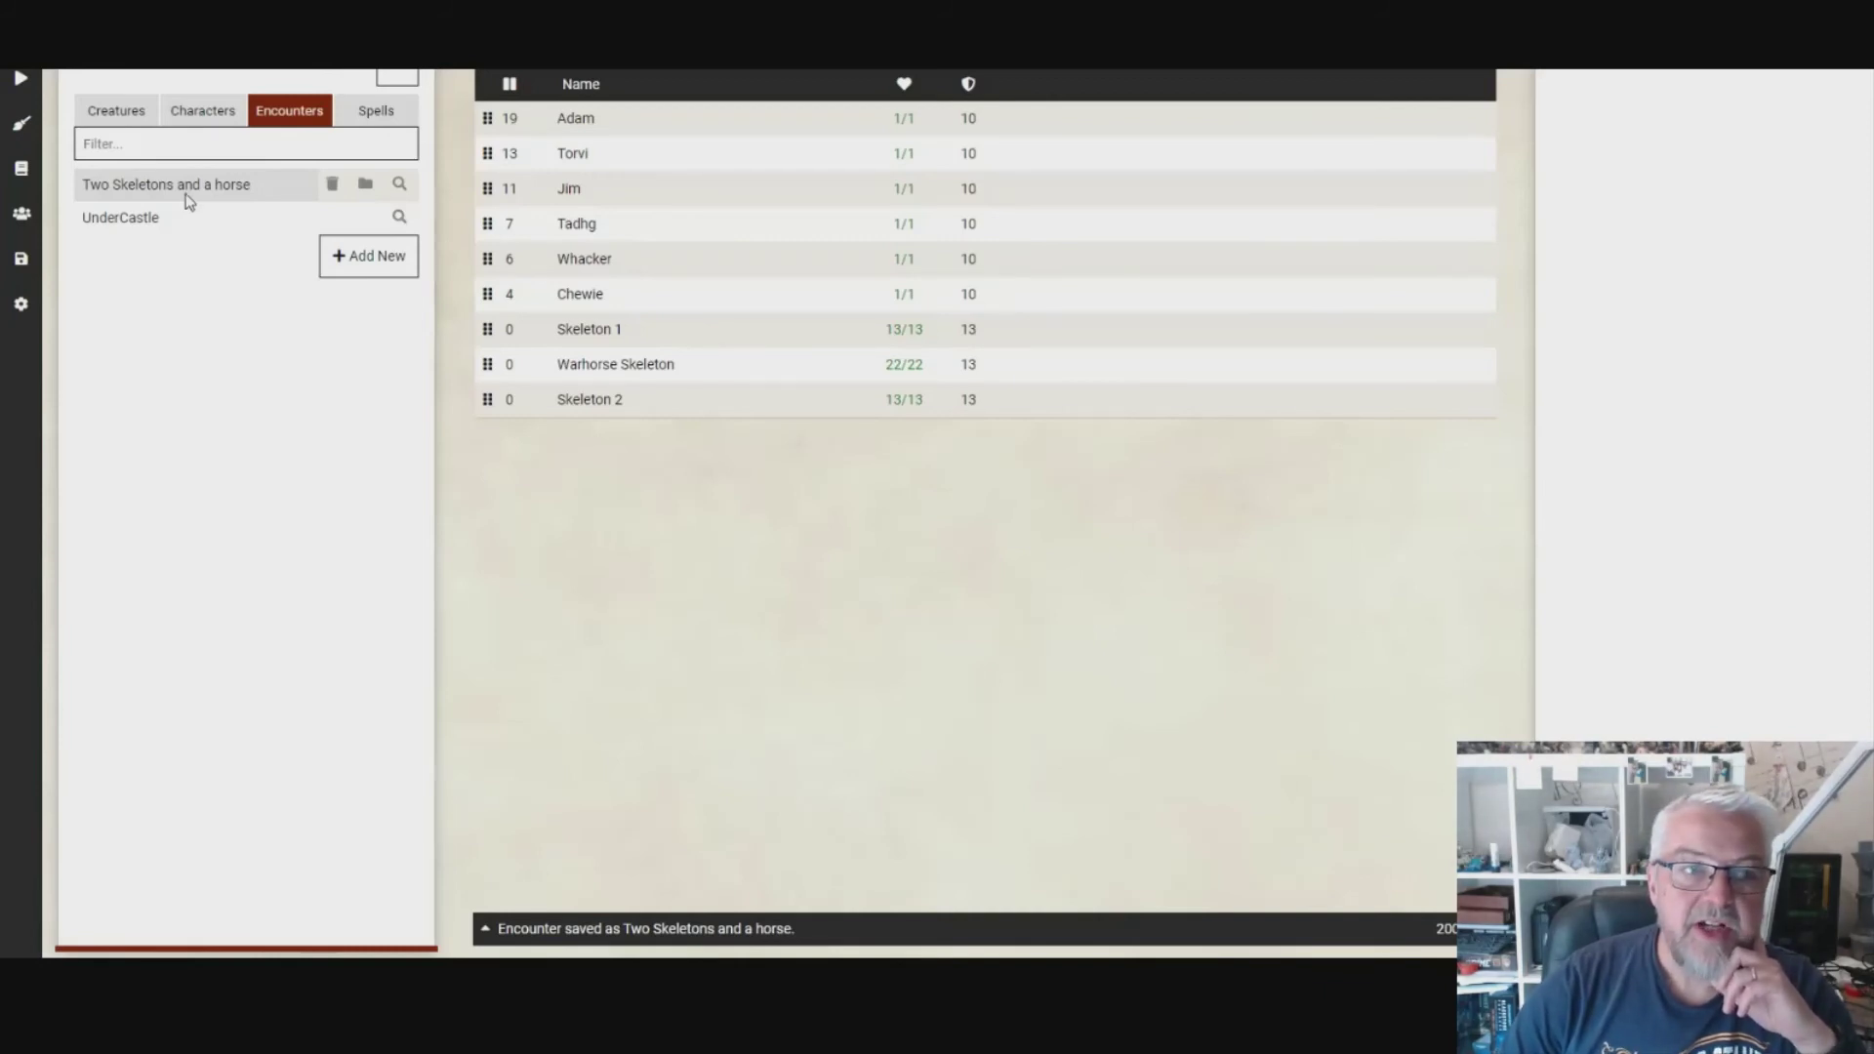
pyautogui.click(186, 193)
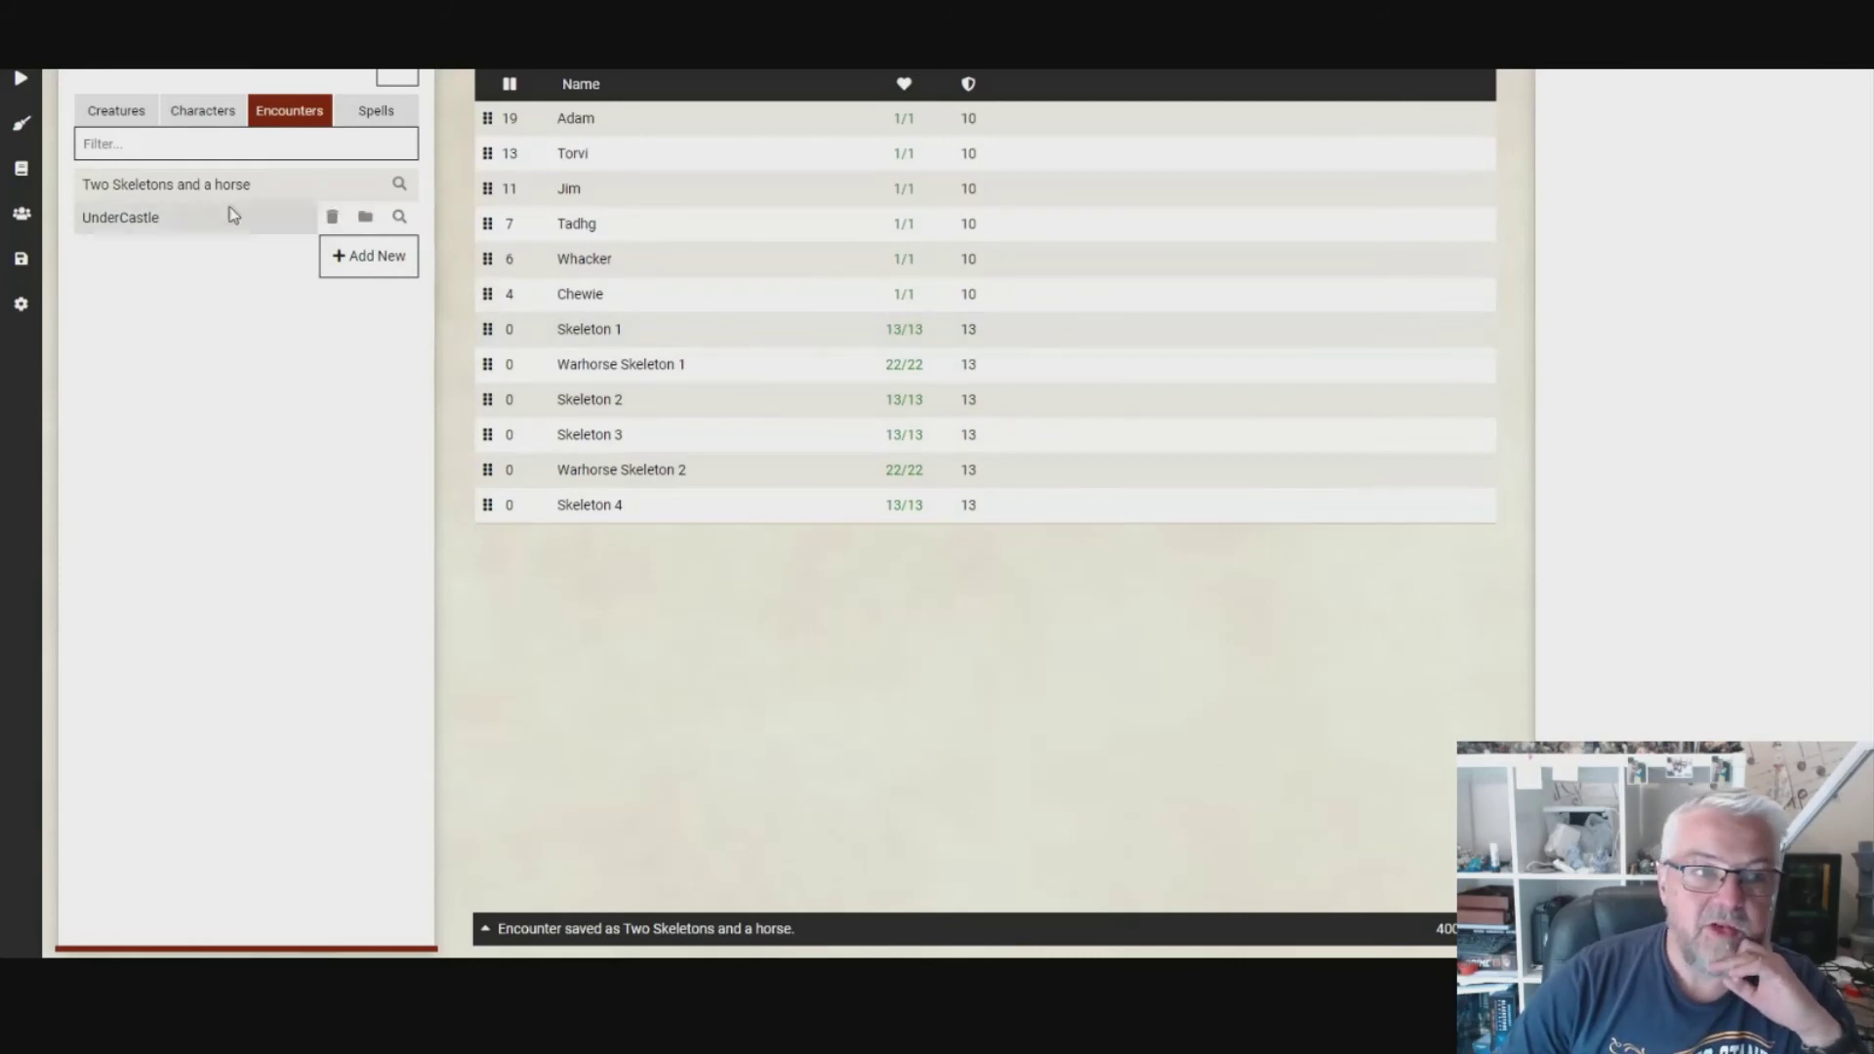
pyautogui.click(276, 199)
pyautogui.click(1053, 76)
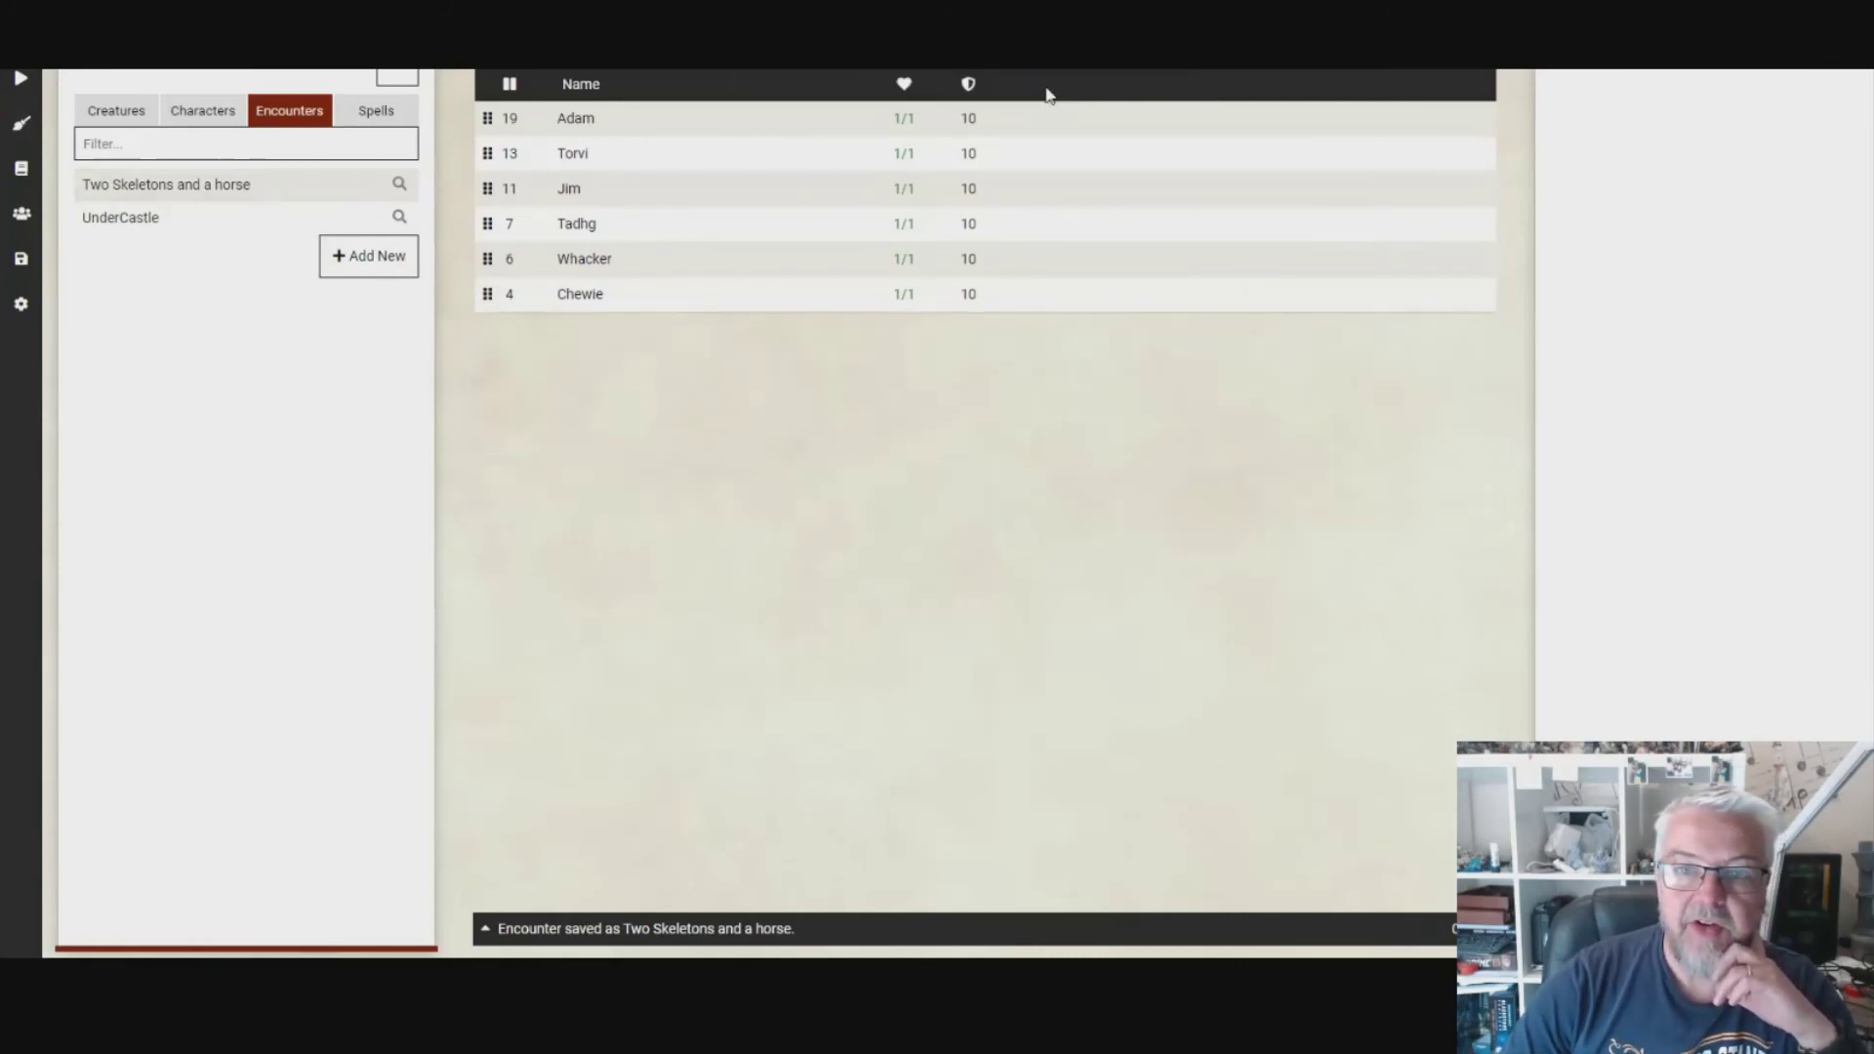